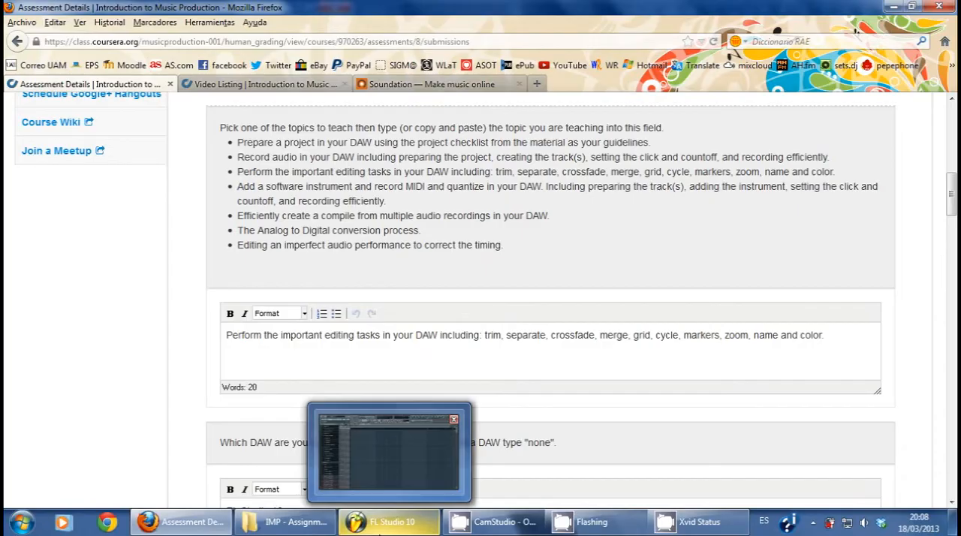
# Step: Import IMPAssignment2.wav from the IMP - Assignment 2 folder onto Track 2 of the FL Studio playlist, aligned to the start of bar 1
pyautogui.click(379, 526)
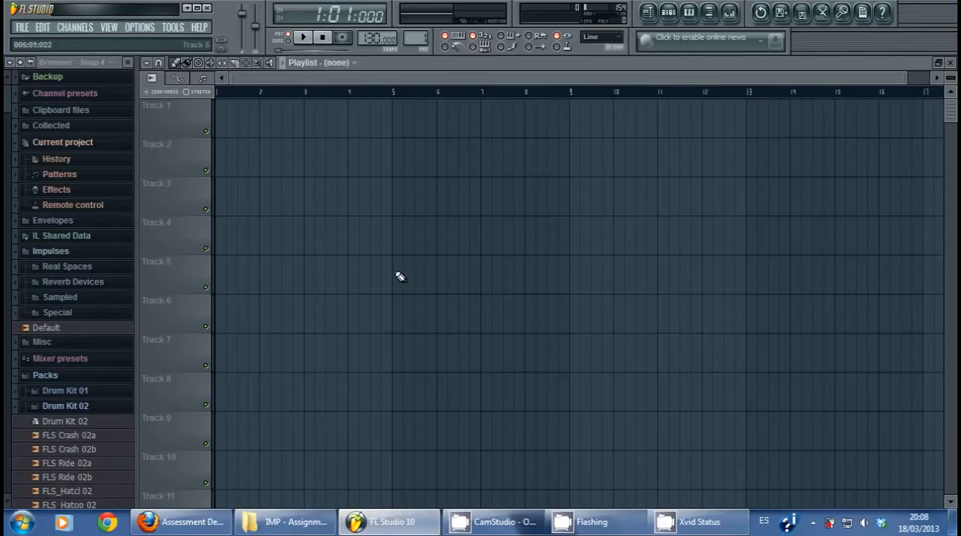
pyautogui.click(242, 529)
pyautogui.click(273, 198)
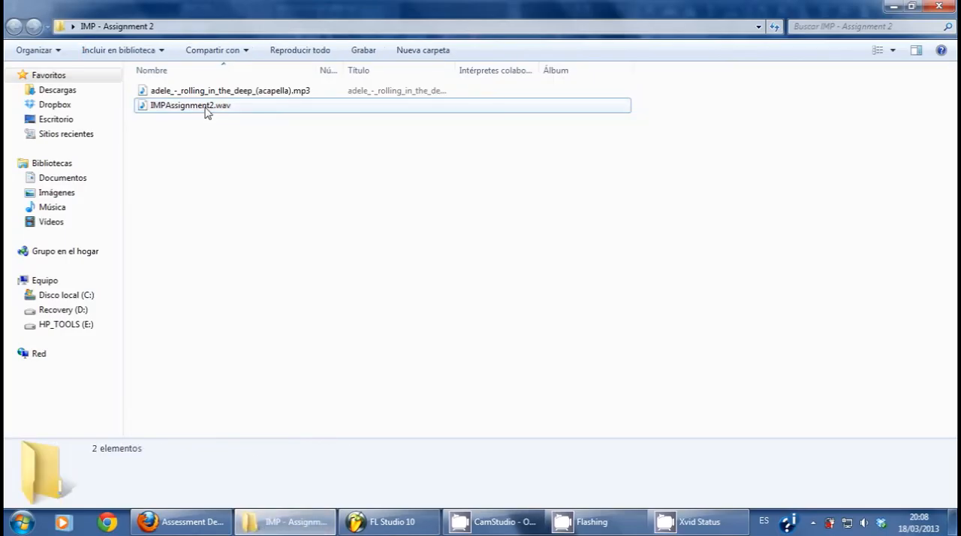
pyautogui.click(207, 112)
pyautogui.moveTo(172, 112); pyautogui.dragTo(259, 173)
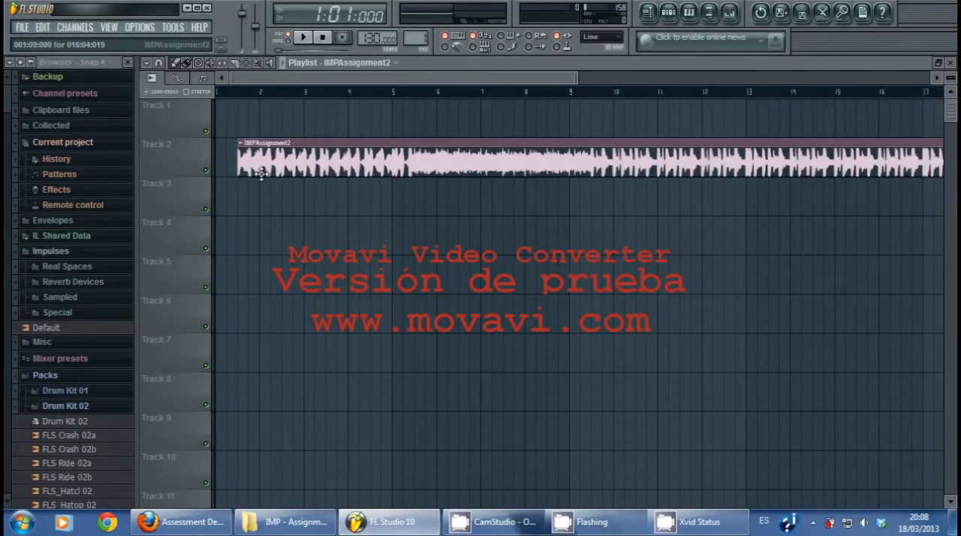
pyautogui.moveTo(363, 146); pyautogui.dragTo(341, 145)
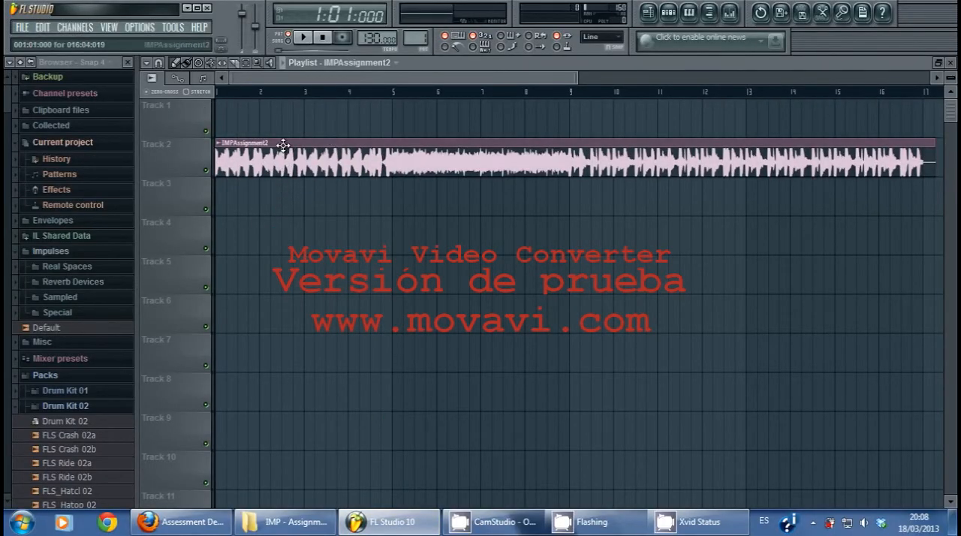
# Step: Switch to Firefox and show the Soundation page
pyautogui.click(285, 522)
pyautogui.click(391, 523)
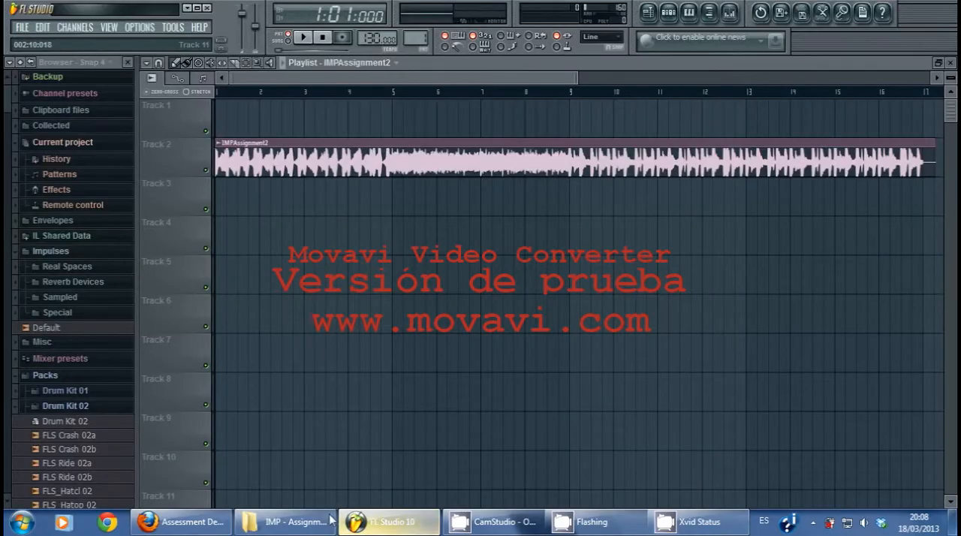
pyautogui.click(286, 522)
pyautogui.click(184, 522)
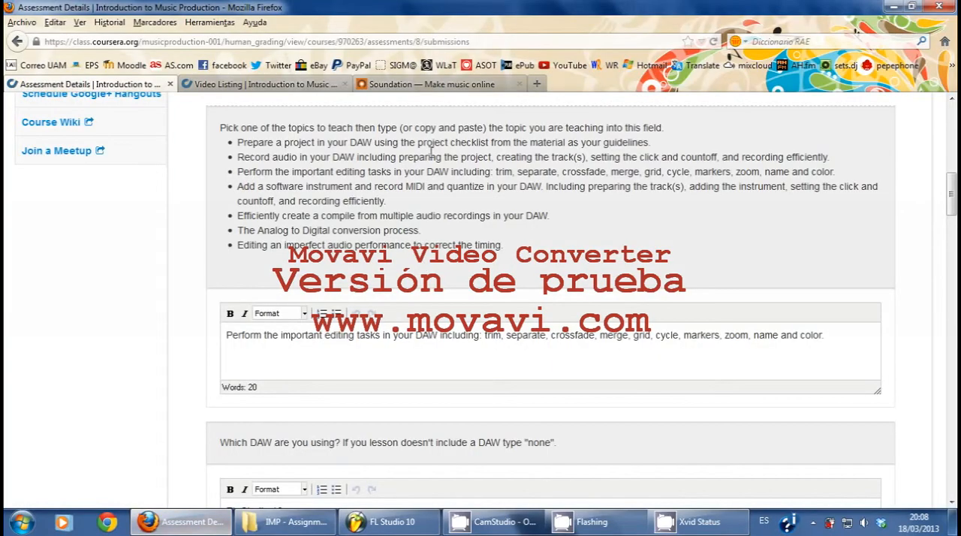
pyautogui.click(406, 85)
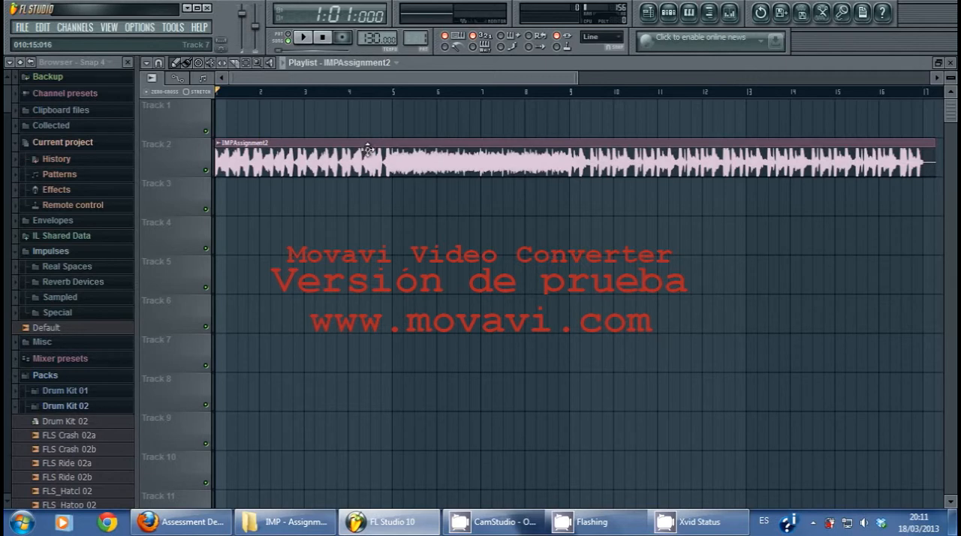
# Step: Shift the IMPAssignment2 clip along Track 2 to about bar 3 and trim back both its start and its end
pyautogui.moveTo(363, 143); pyautogui.dragTo(485, 144)
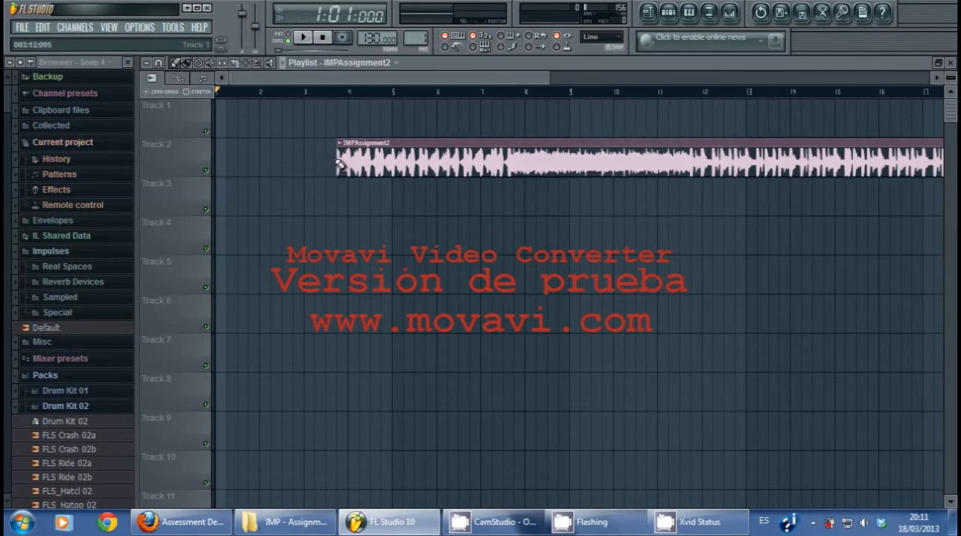
pyautogui.moveTo(342, 163); pyautogui.dragTo(558, 159)
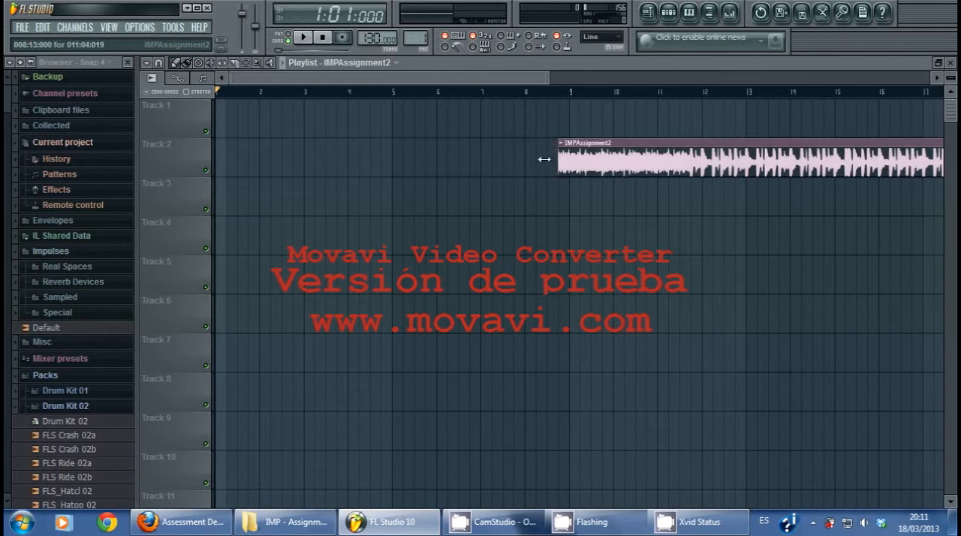
pyautogui.moveTo(426, 155); pyautogui.dragTo(585, 165)
pyautogui.moveTo(468, 164); pyautogui.dragTo(397, 163)
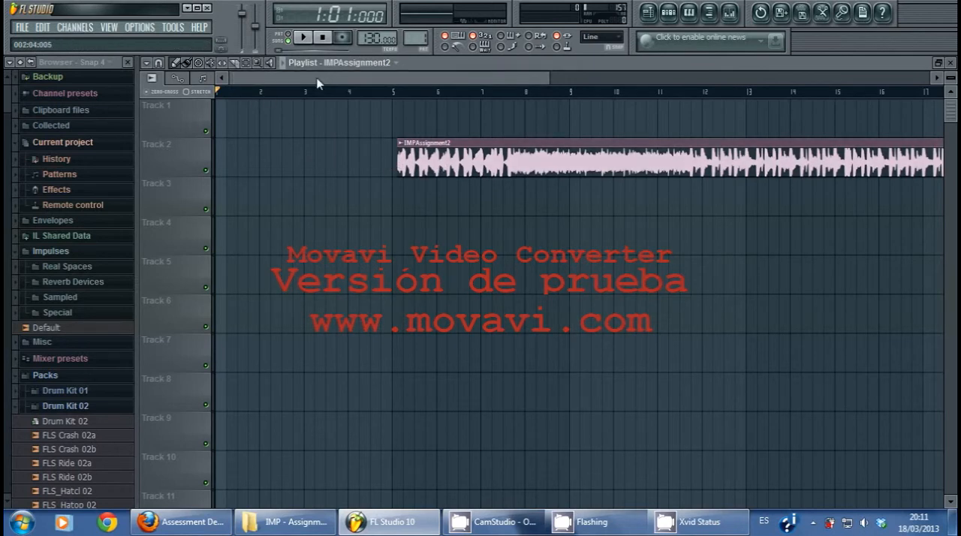
pyautogui.moveTo(272, 76); pyautogui.dragTo(468, 94)
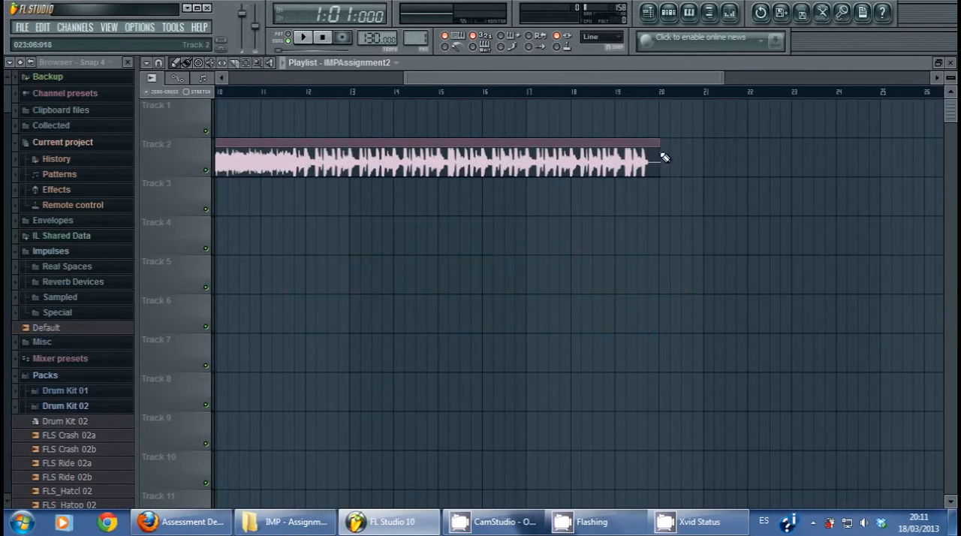
pyautogui.moveTo(639, 159); pyautogui.dragTo(595, 170)
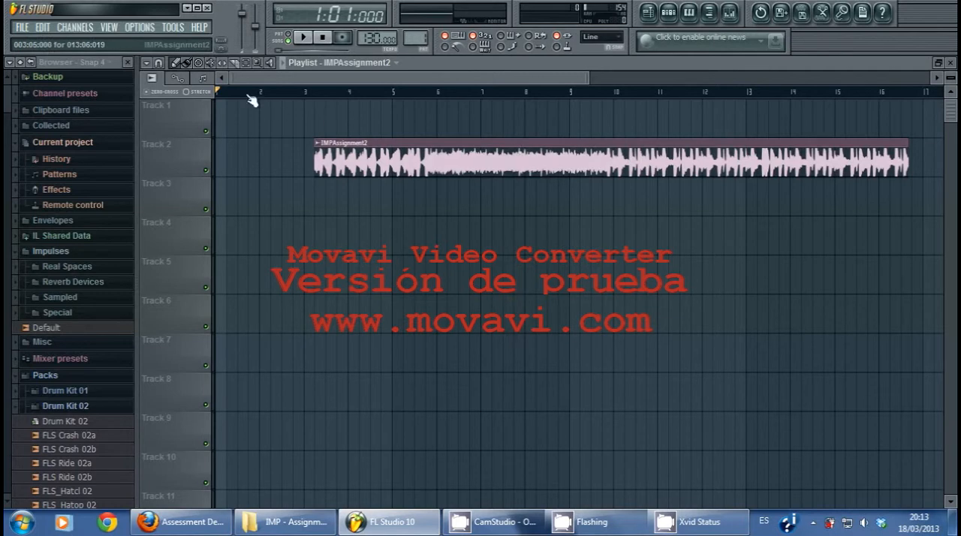
# Step: Slice the IMPAssignment2 clip at about bars 6 and 10, and move the middle piece down to Track 4
pyautogui.click(235, 64)
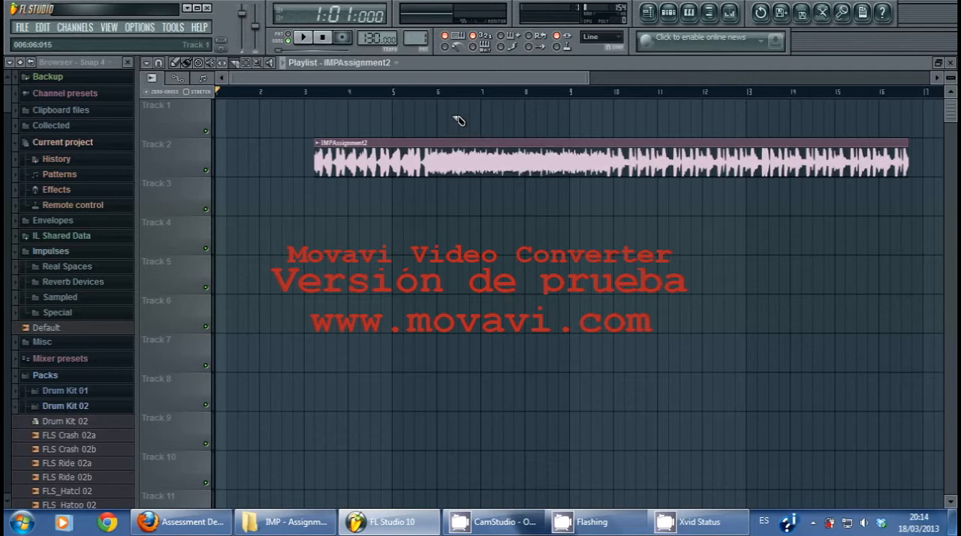
pyautogui.moveTo(453, 115); pyautogui.dragTo(453, 219)
pyautogui.moveTo(616, 108); pyautogui.dragTo(622, 213)
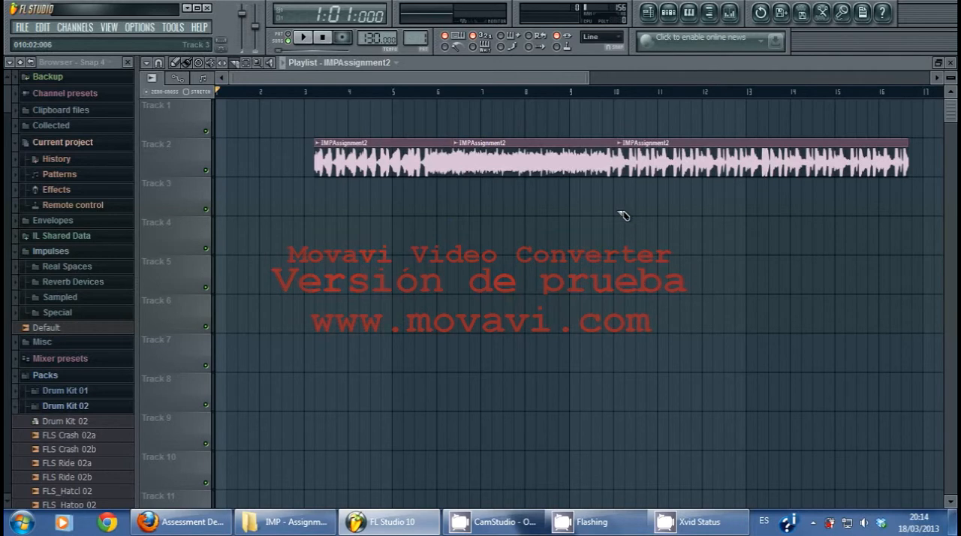
pyautogui.click(175, 62)
pyautogui.moveTo(510, 156); pyautogui.dragTo(517, 240)
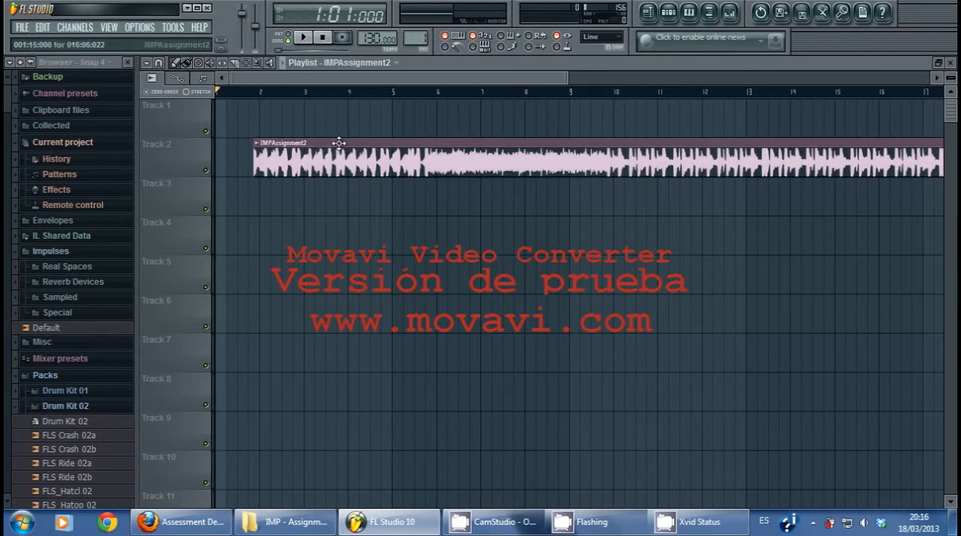
# Step: Set the playlist snap to (none) and move the IMPAssignment2 clip freely to about bar 3
pyautogui.click(147, 63)
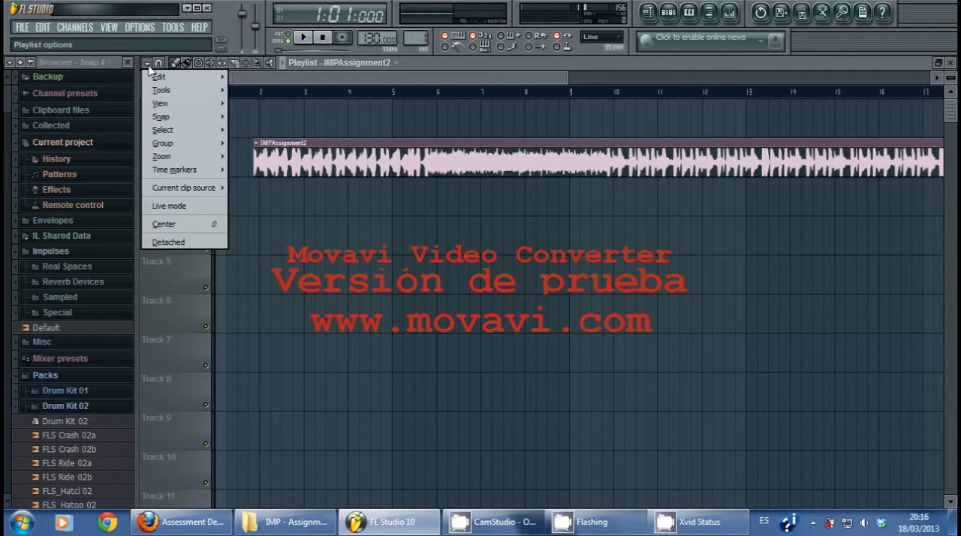
pyautogui.moveTo(170, 120)
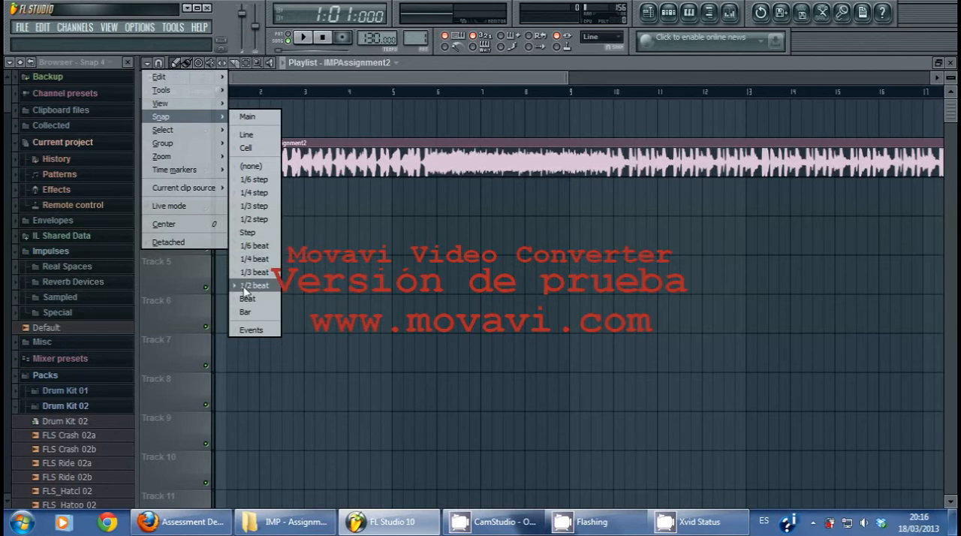
pyautogui.click(250, 232)
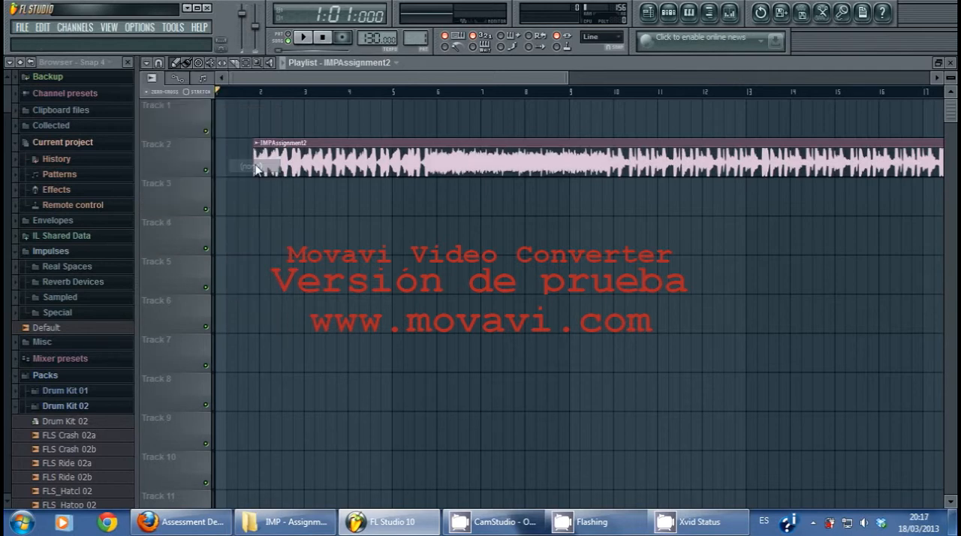
pyautogui.moveTo(443, 150); pyautogui.dragTo(496, 145)
# Step: Set the playlist snap to 1/4 beat and move the IMPAssignment2 clip along the grid to late in bar 3
pyautogui.click(156, 65)
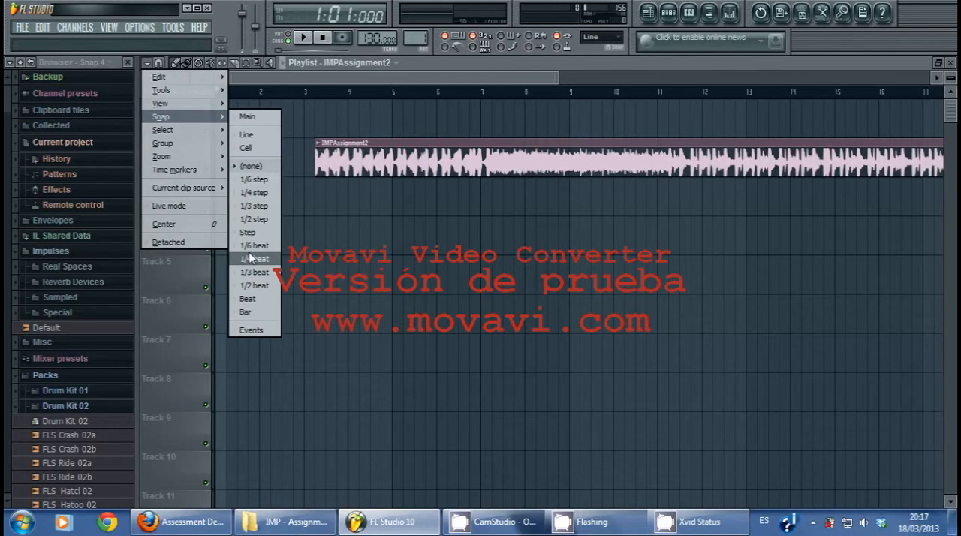
pyautogui.click(251, 259)
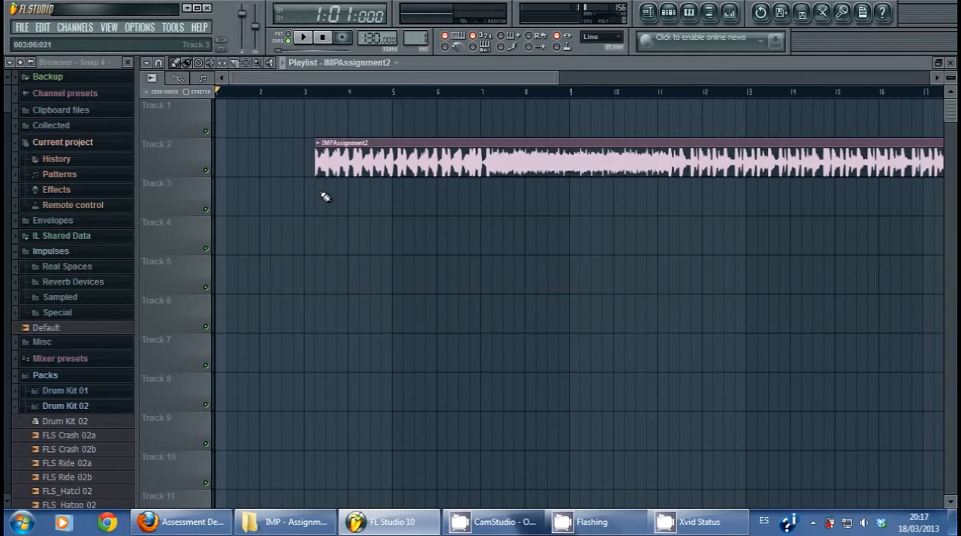
pyautogui.moveTo(331, 142); pyautogui.dragTo(350, 141)
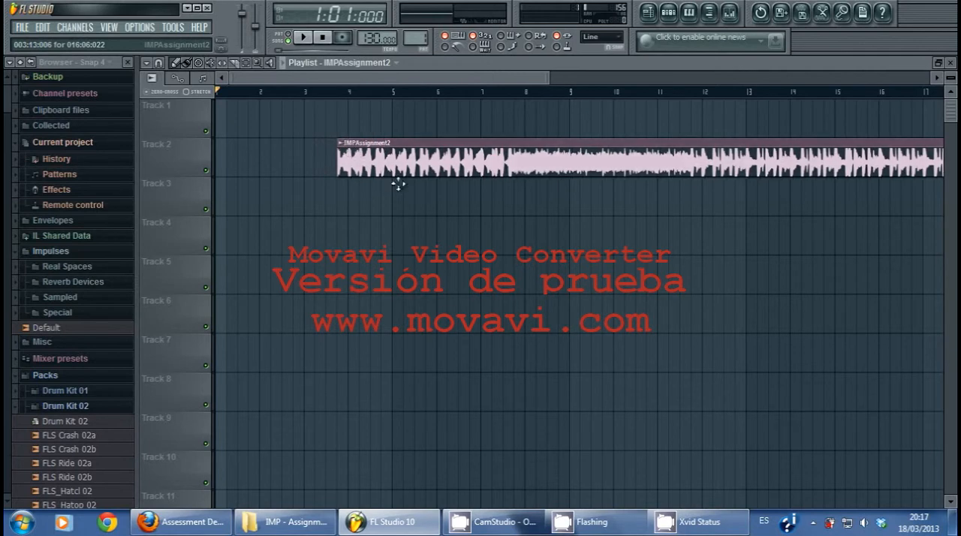
# Step: Set the playlist snap to 1/2 beat and try moving the IMPAssignment2 clip along that grid
pyautogui.click(147, 63)
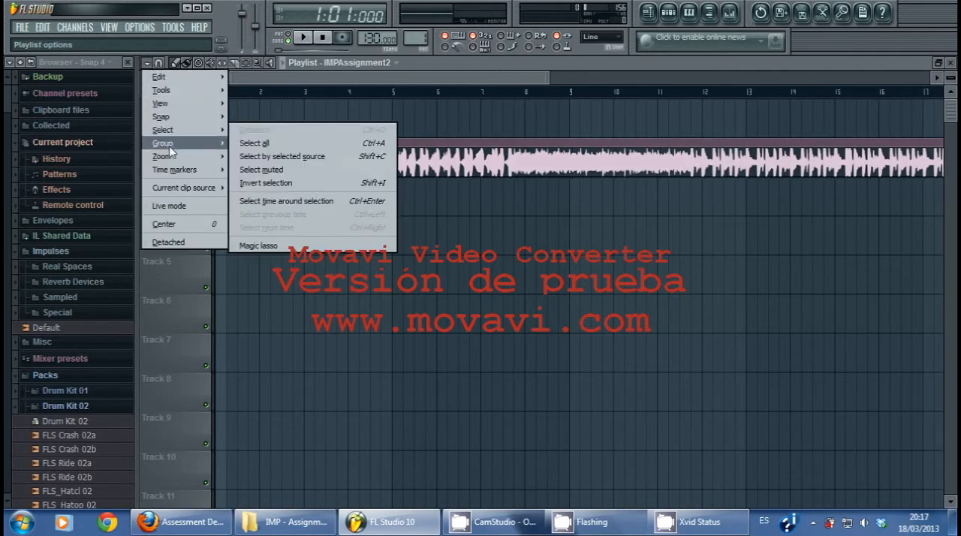
pyautogui.moveTo(172, 115)
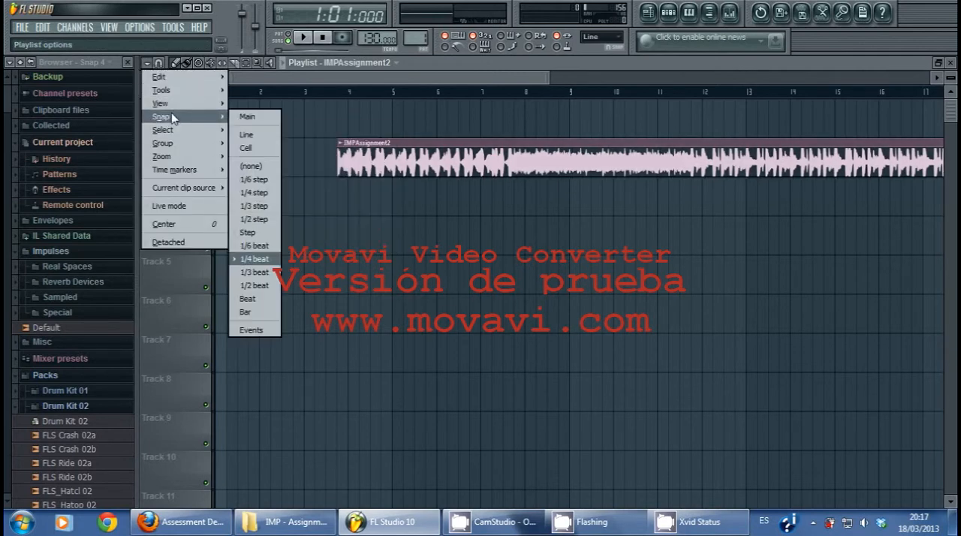
pyautogui.click(253, 286)
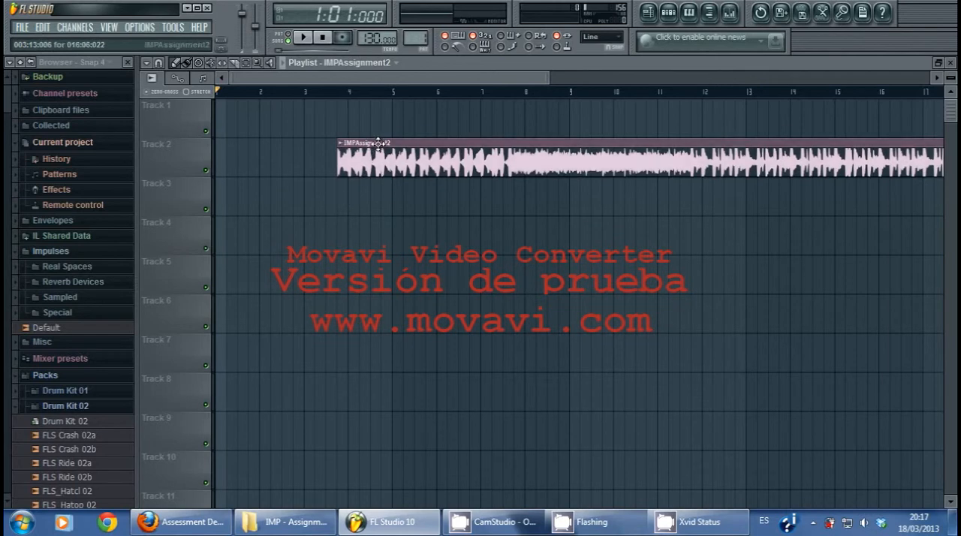
pyautogui.moveTo(378, 142)
pyautogui.mouseDown()
pyautogui.moveTo(387, 142)
pyautogui.moveTo(378, 142)
pyautogui.mouseUp()
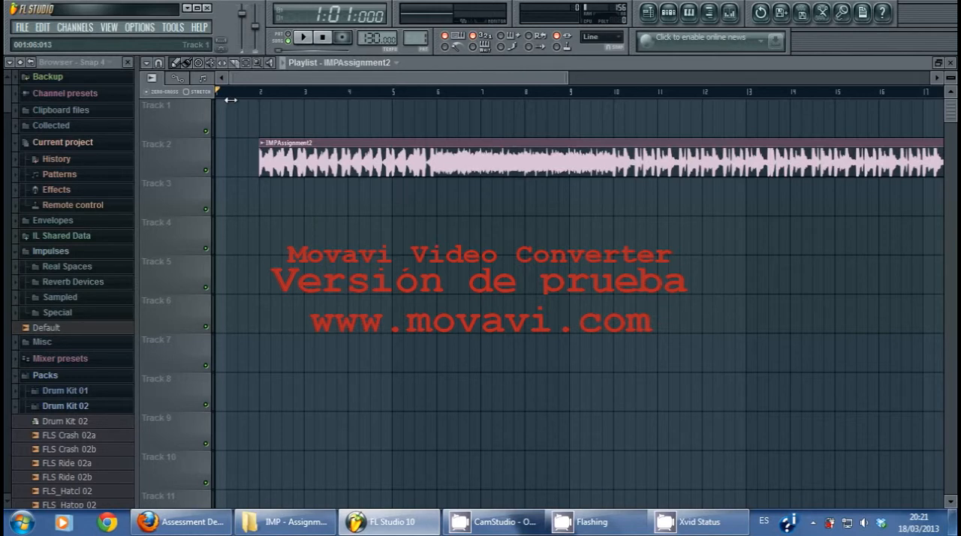
# Step: Add a time marker named marker1 to the playlist and move it to about bar 5
pyautogui.click(148, 63)
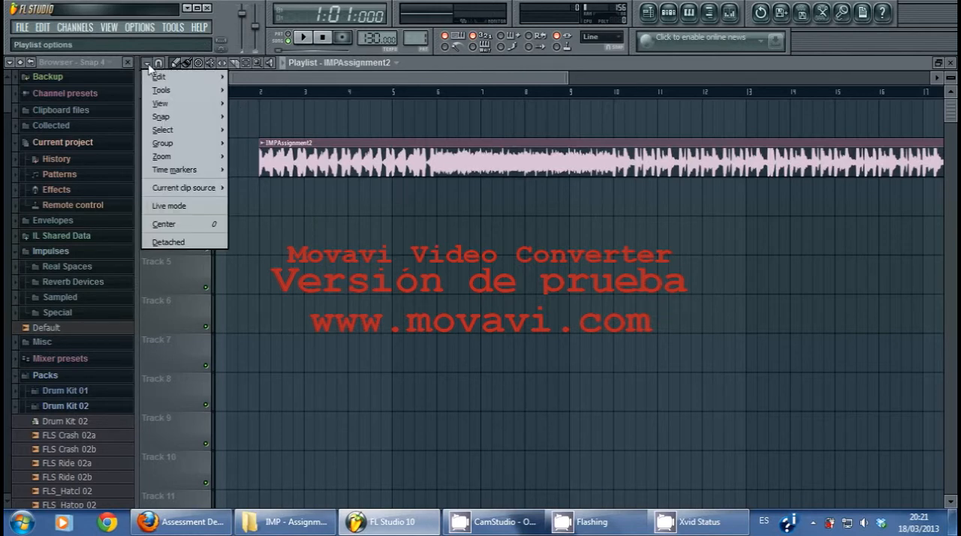
pyautogui.moveTo(182, 173)
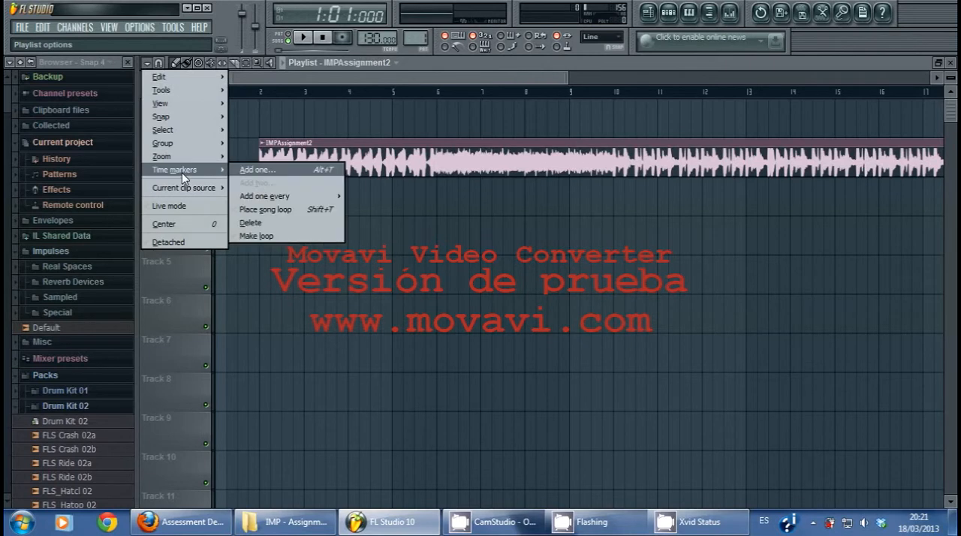
pyautogui.click(254, 170)
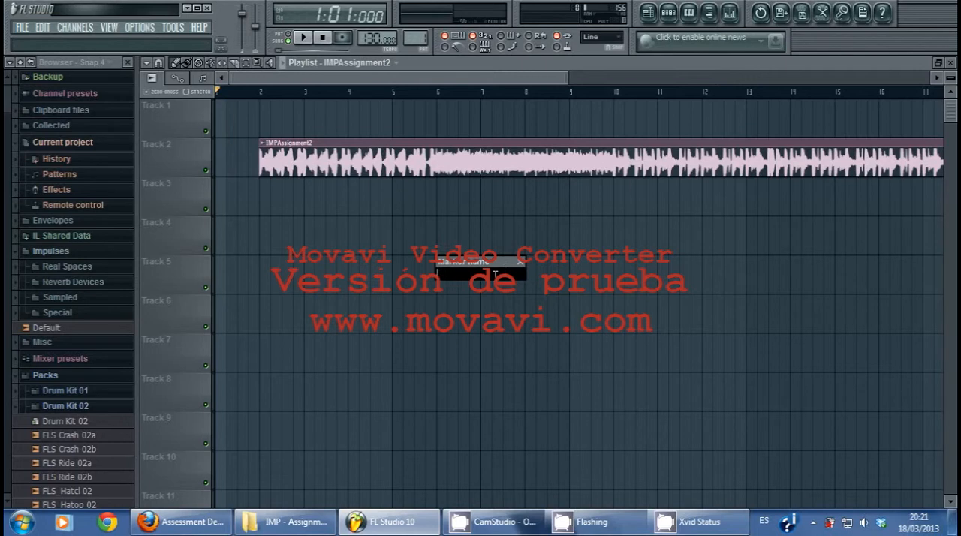
pyautogui.write('marker1')
pyautogui.press('Return')
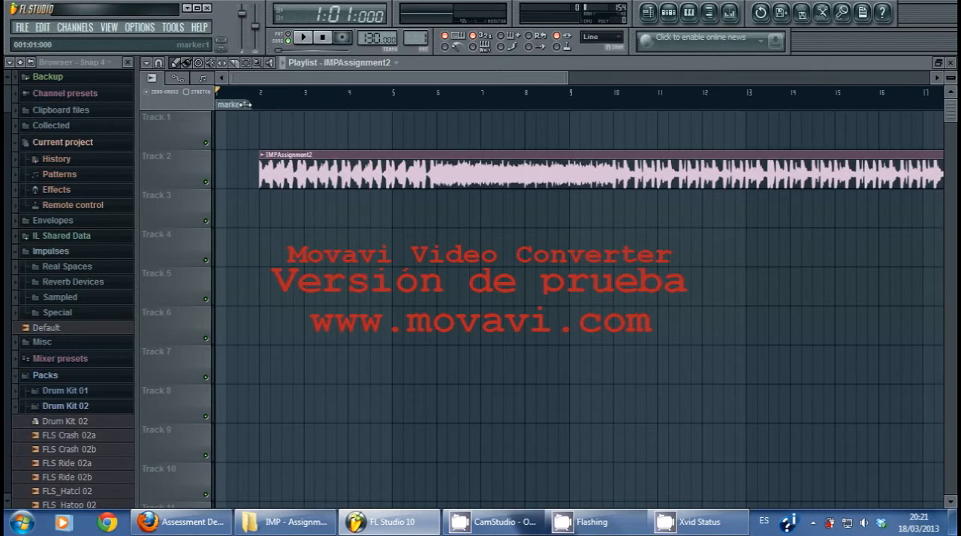
pyautogui.moveTo(265, 107); pyautogui.dragTo(398, 107)
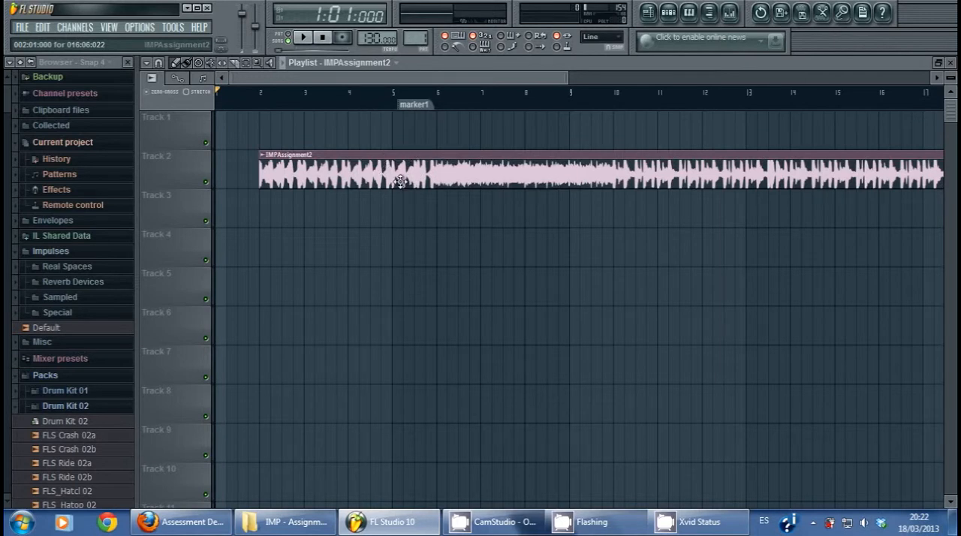
pyautogui.click(418, 107)
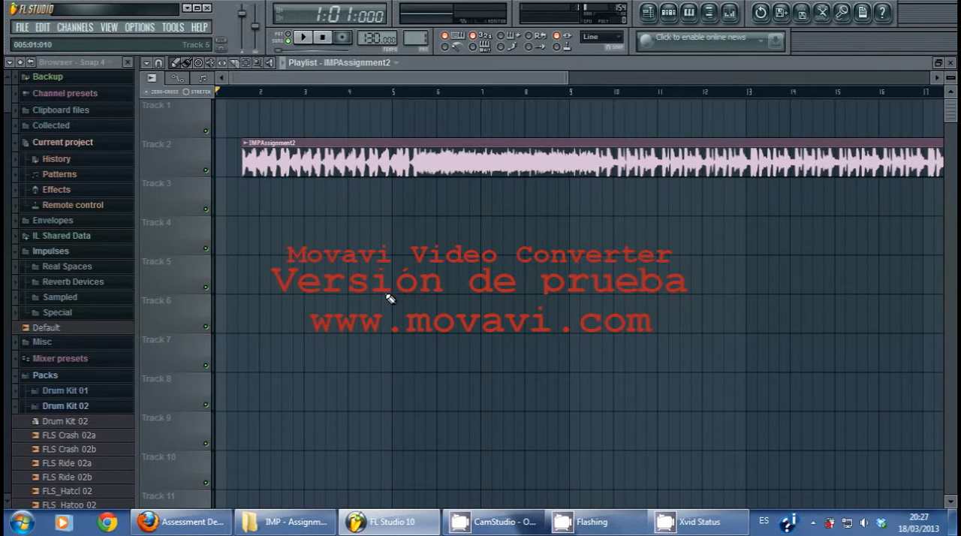
# Step: Add a time marker named loop at the start of the playlist
pyautogui.click(150, 65)
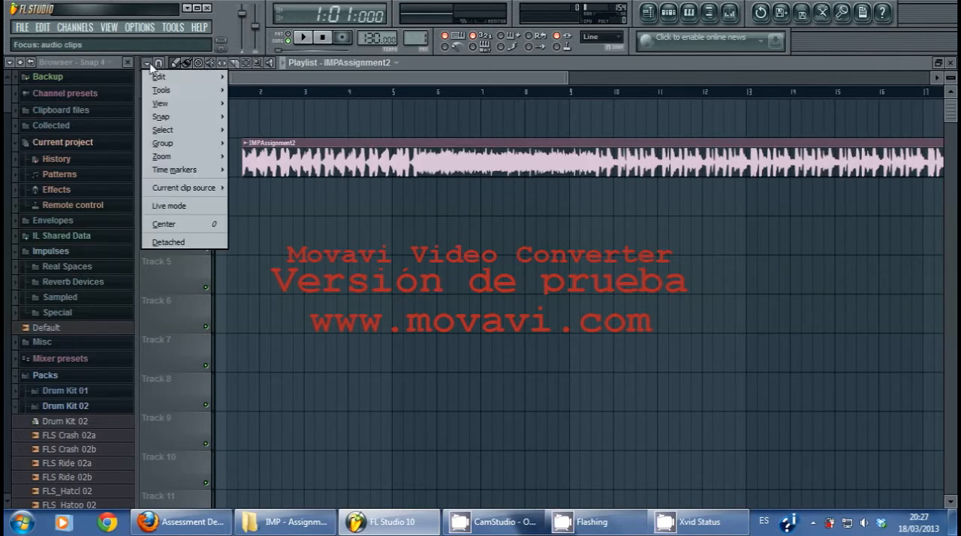
pyautogui.moveTo(197, 170)
pyautogui.click(246, 171)
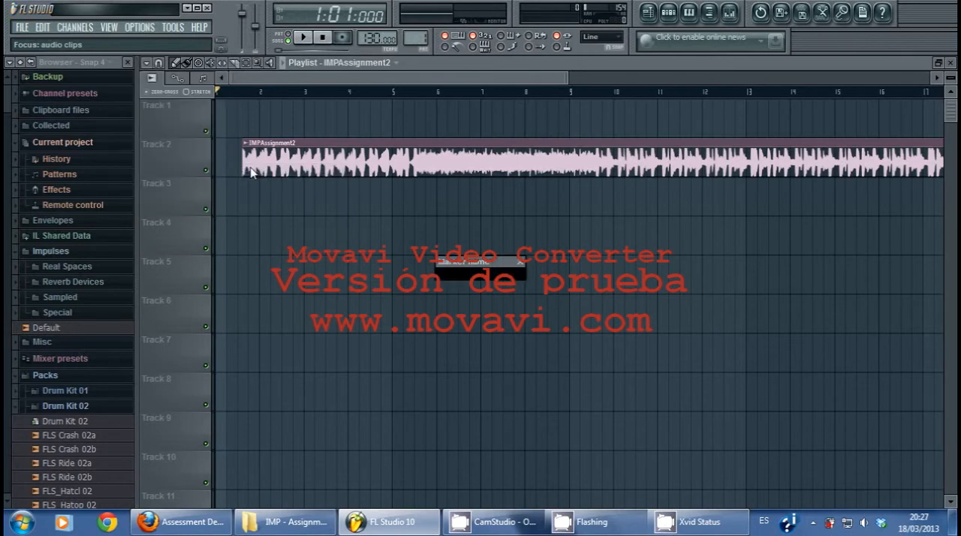
pyautogui.write('loop')
pyautogui.press('Return')
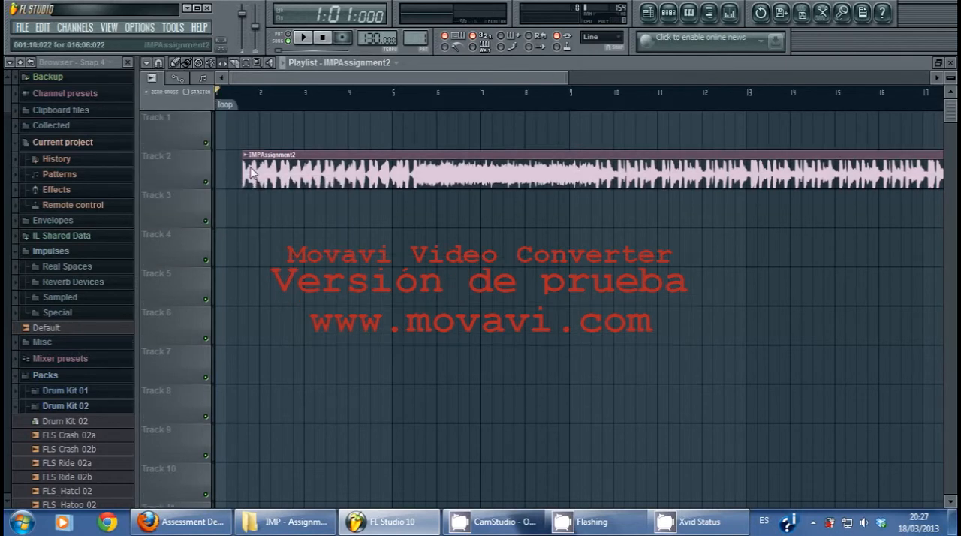
# Step: Rename the loop time marker as loopStart
pyautogui.click(224, 106)
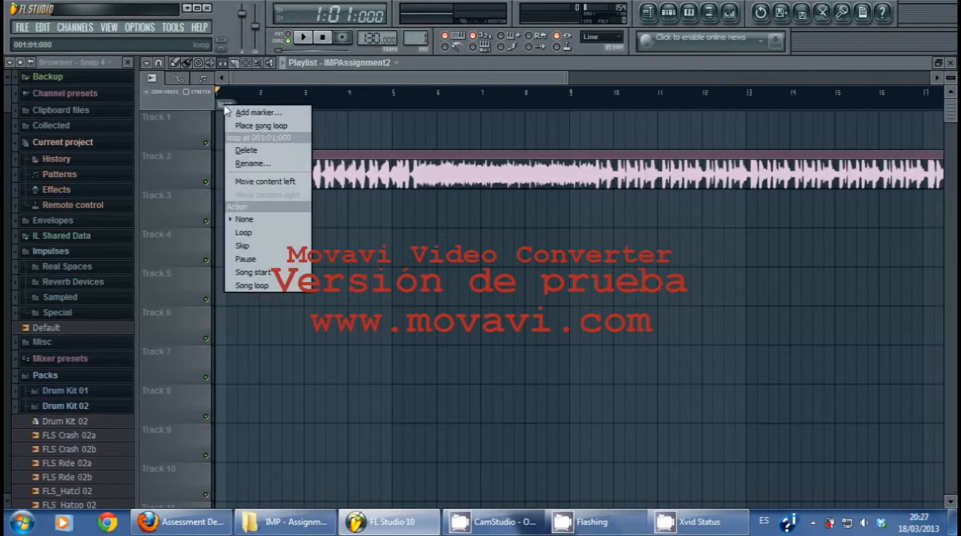
pyautogui.click(267, 166)
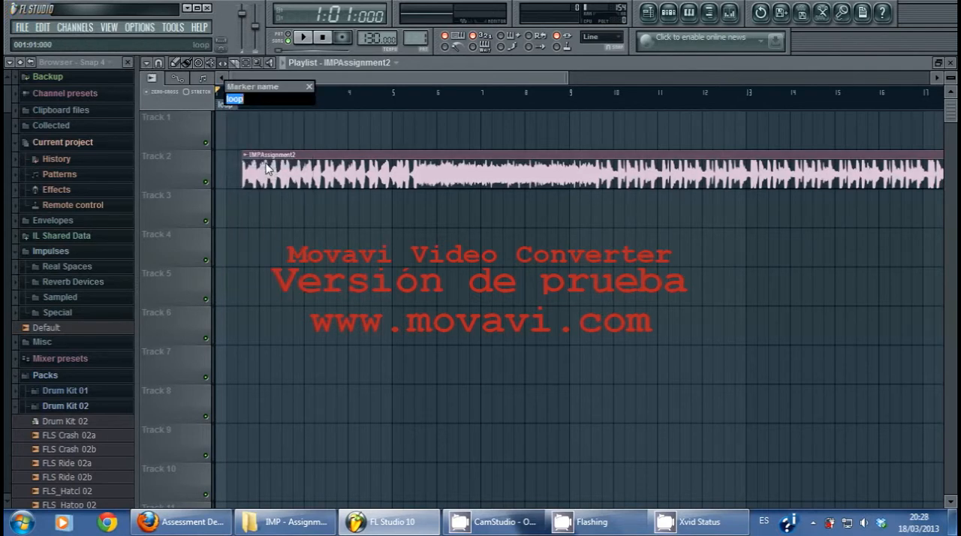
pyautogui.write('loop Start')
pyautogui.press('Return')
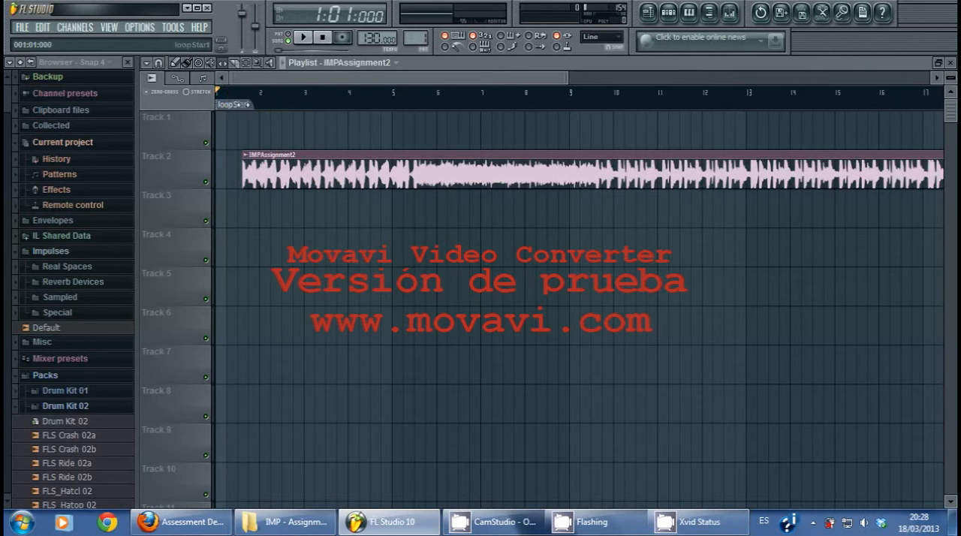
# Step: Move the loopStart marker to just after bar 5 and set its action to Loop
pyautogui.click(395, 106)
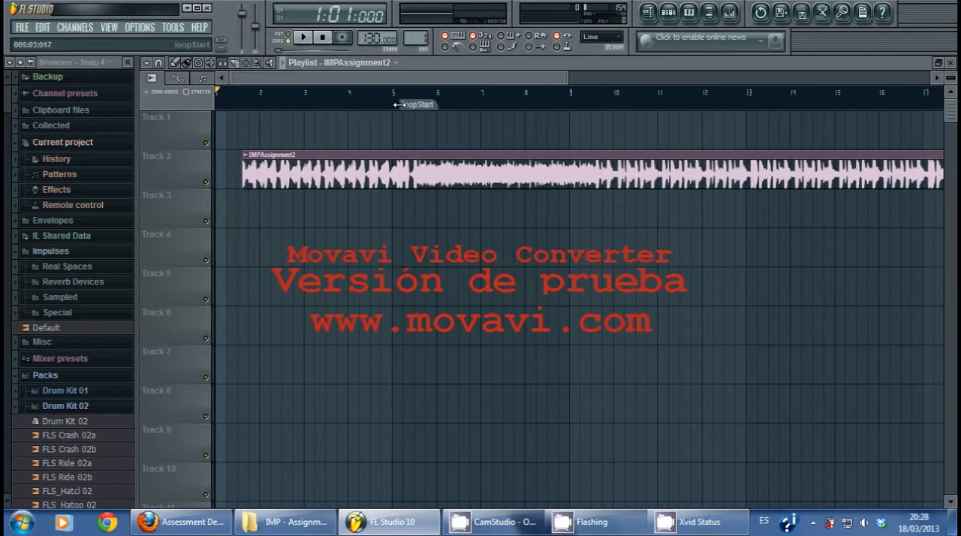
pyautogui.rightClick(426, 109)
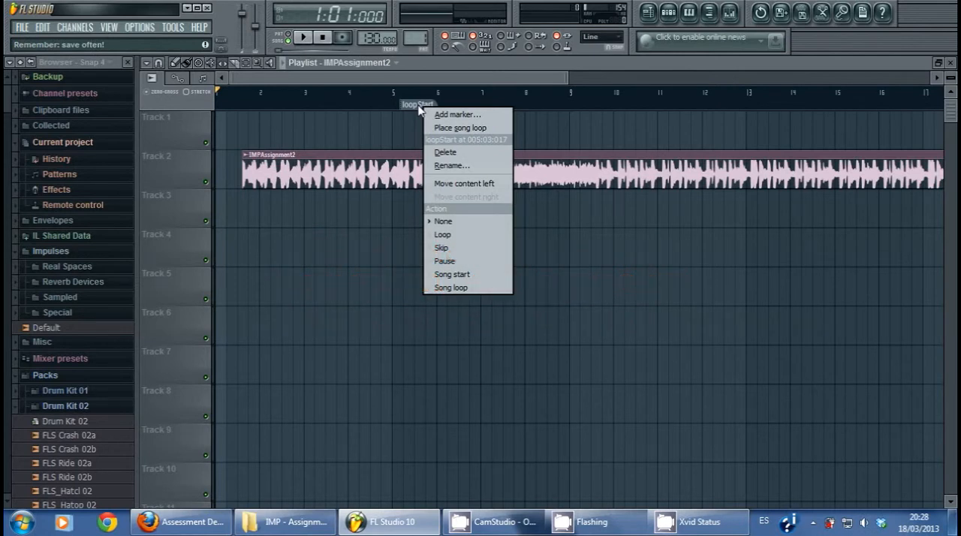
pyautogui.click(443, 236)
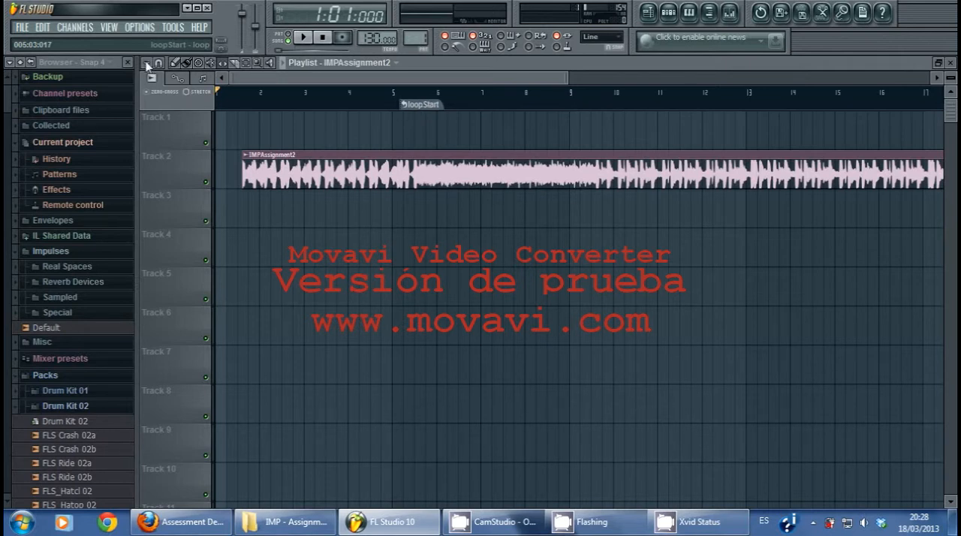
# Step: Add a second time marker named loopEnd to the playlist
pyautogui.click(149, 64)
pyautogui.moveTo(194, 170)
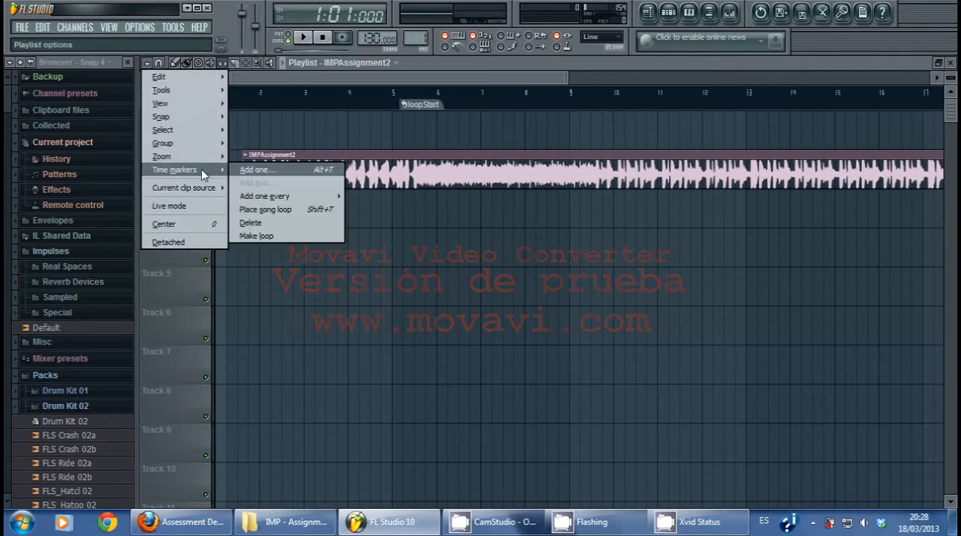
pyautogui.click(252, 171)
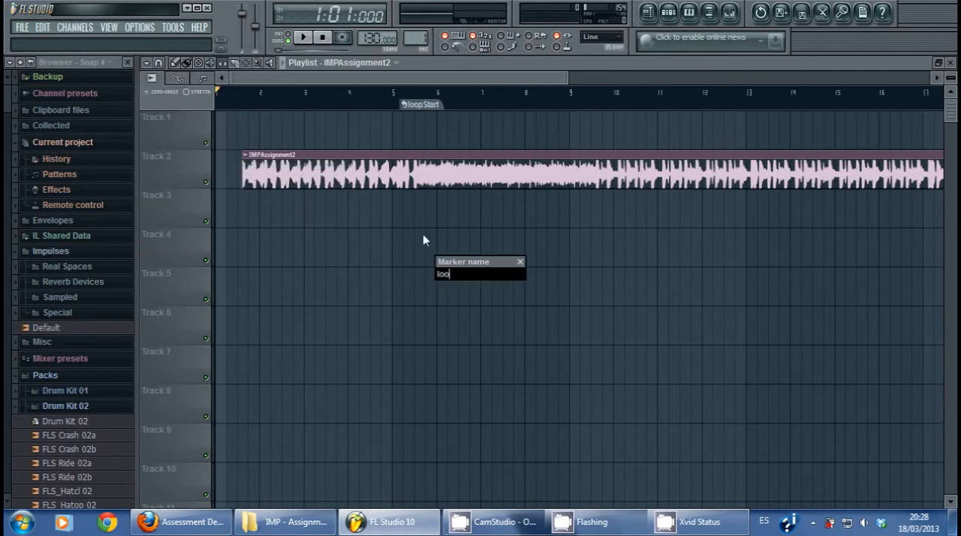
pyautogui.press('Return')
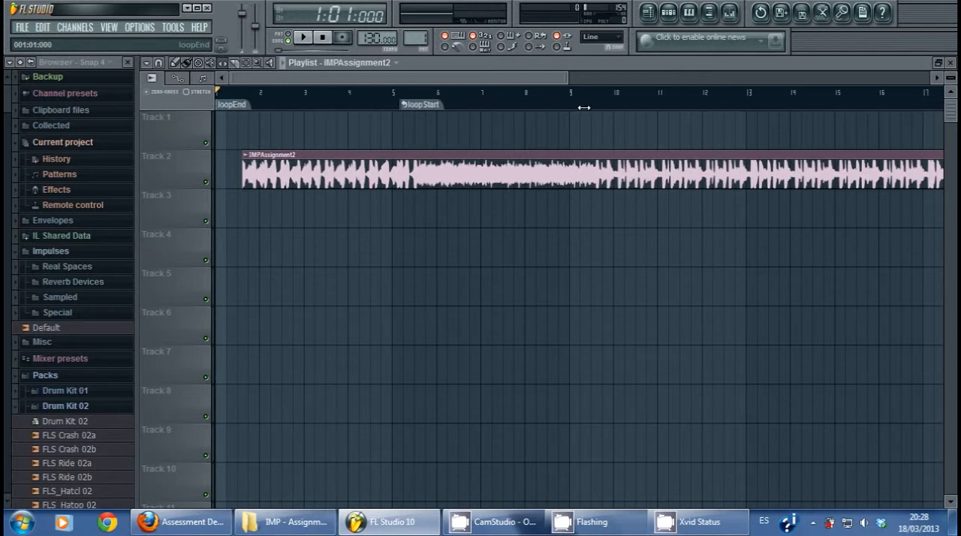
# Step: Move the loopEnd marker to just after bar 9 and set its action to Loop
pyautogui.moveTo(584, 107); pyautogui.dragTo(574, 106)
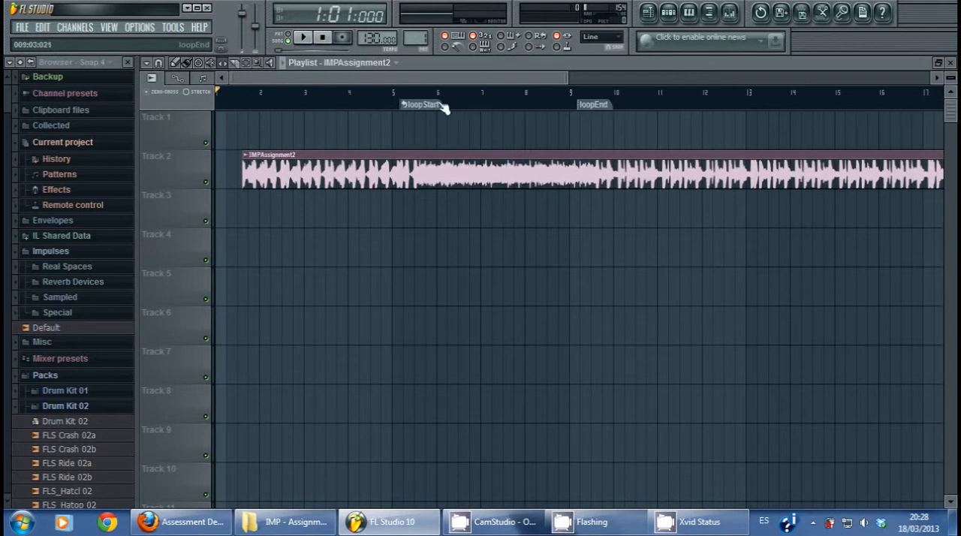
pyautogui.rightClick(585, 107)
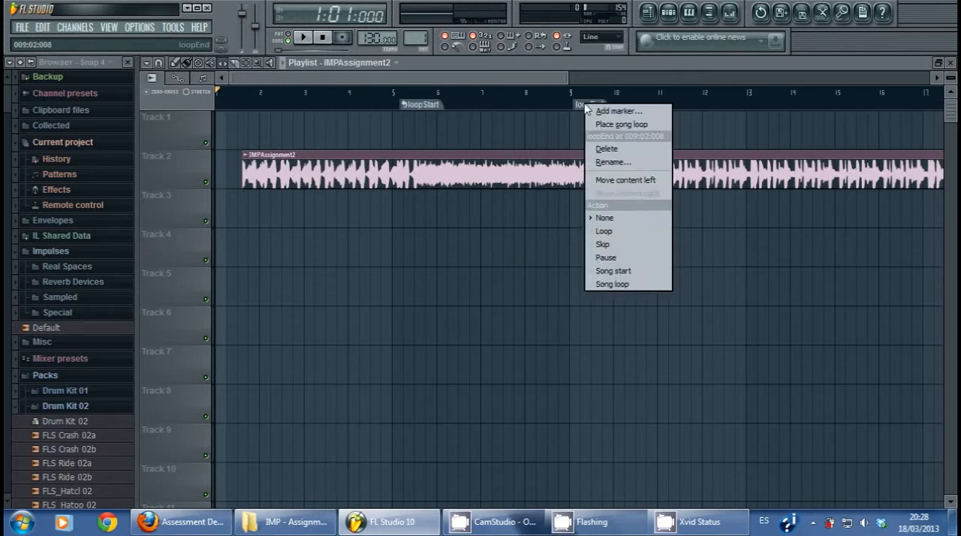
pyautogui.click(610, 233)
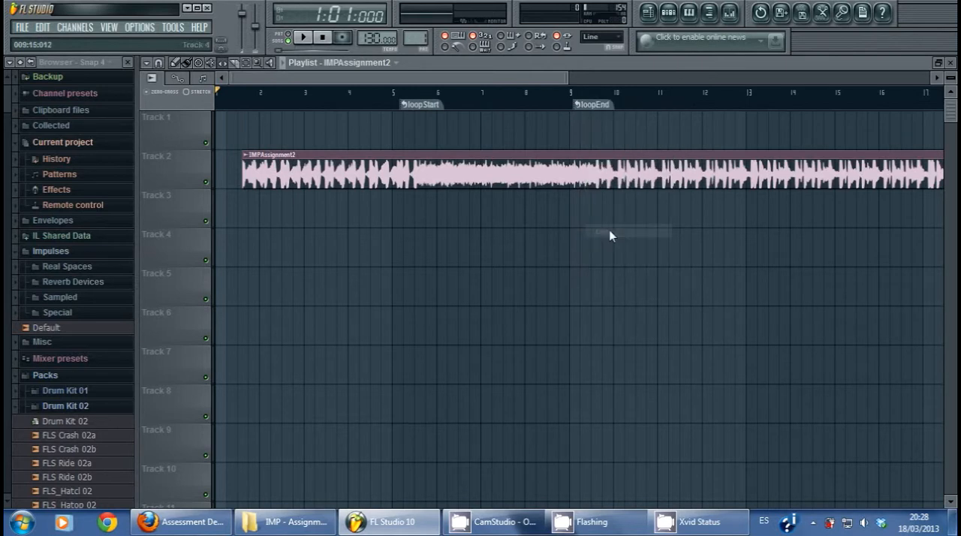
# Step: Move the loopEnd marker to just before bar 8, and play the song from the loopStart marker for a while before stopping
pyautogui.click(422, 109)
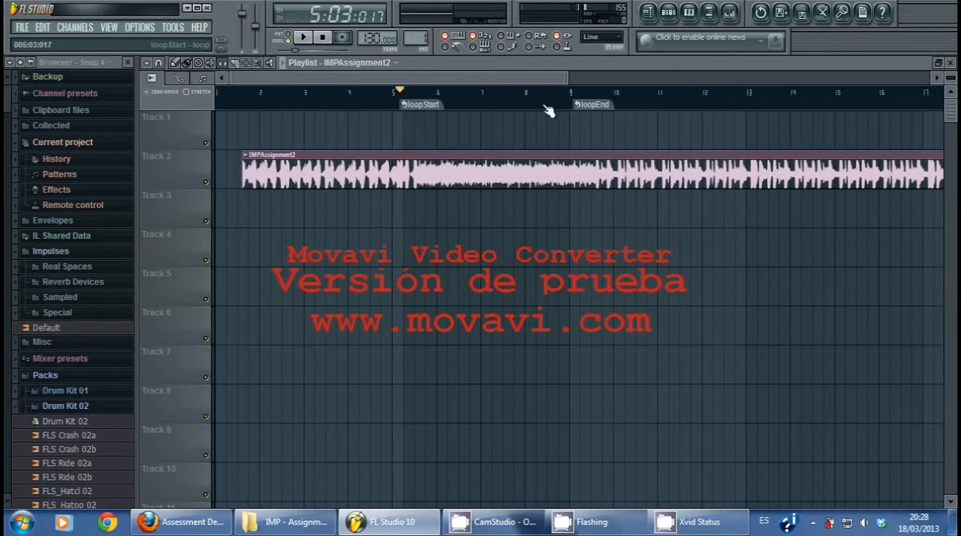
pyautogui.moveTo(573, 103); pyautogui.dragTo(518, 103)
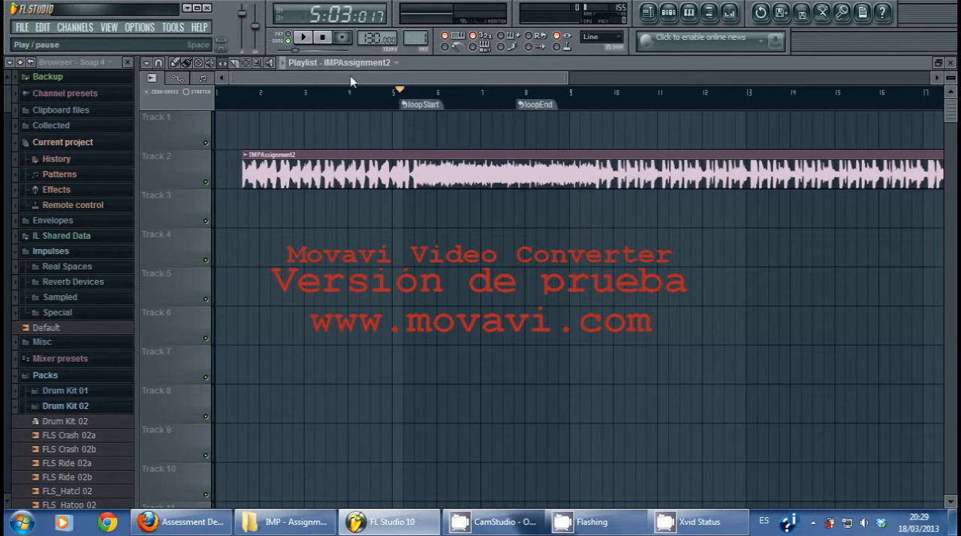
pyautogui.click(304, 38)
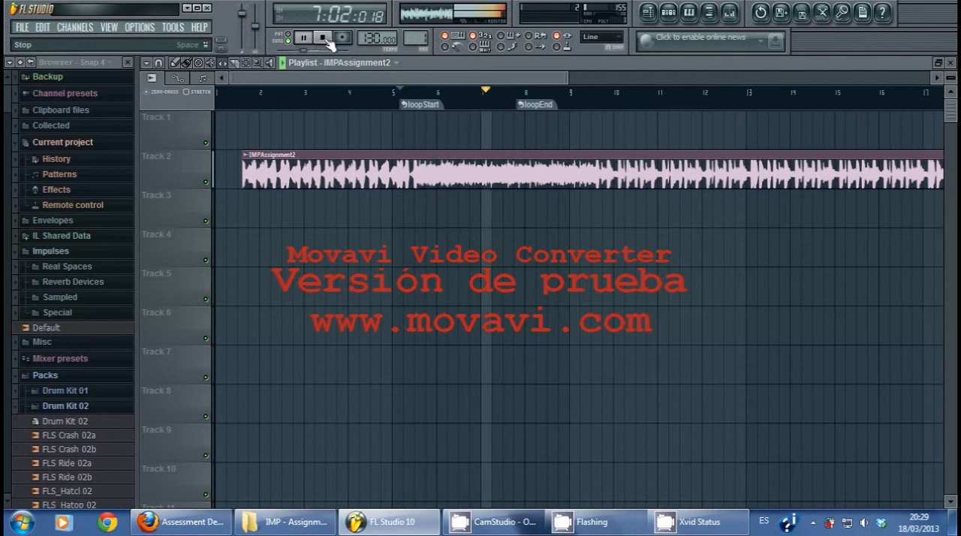
pyautogui.click(325, 38)
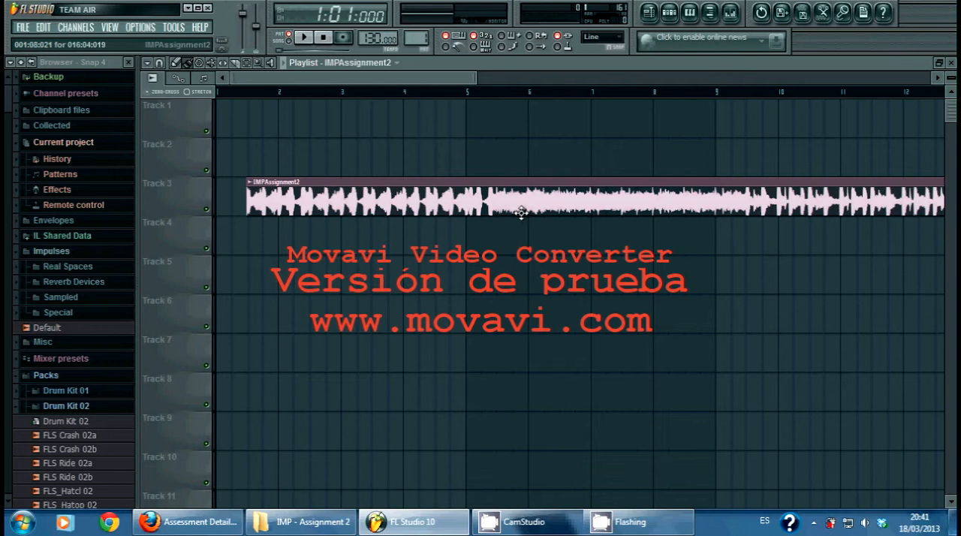
# Step: Zoom the playlist out and in around the IMPAssignment2 clip on Track 3 and scroll along its length
pyautogui.scroll(-6, 521, 212)
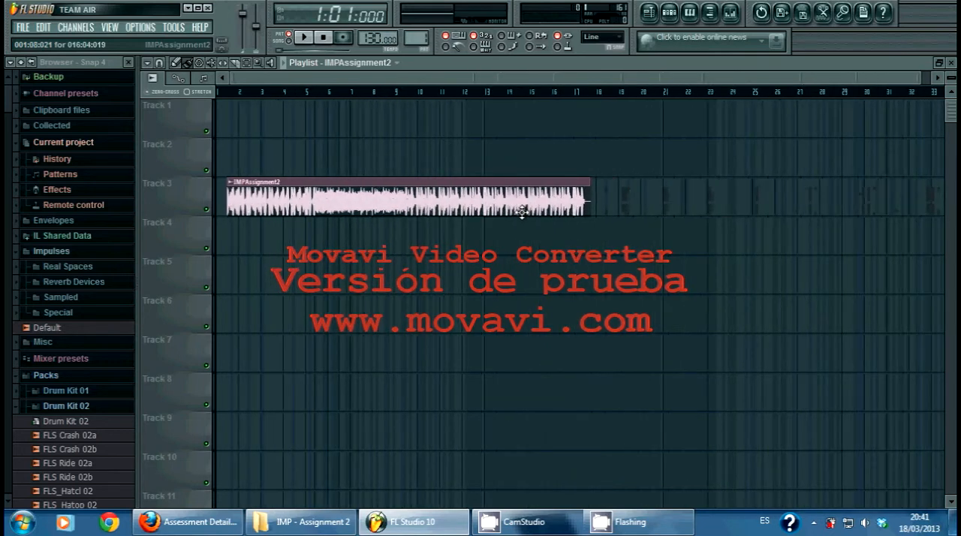
pyautogui.scroll(8, 521, 213)
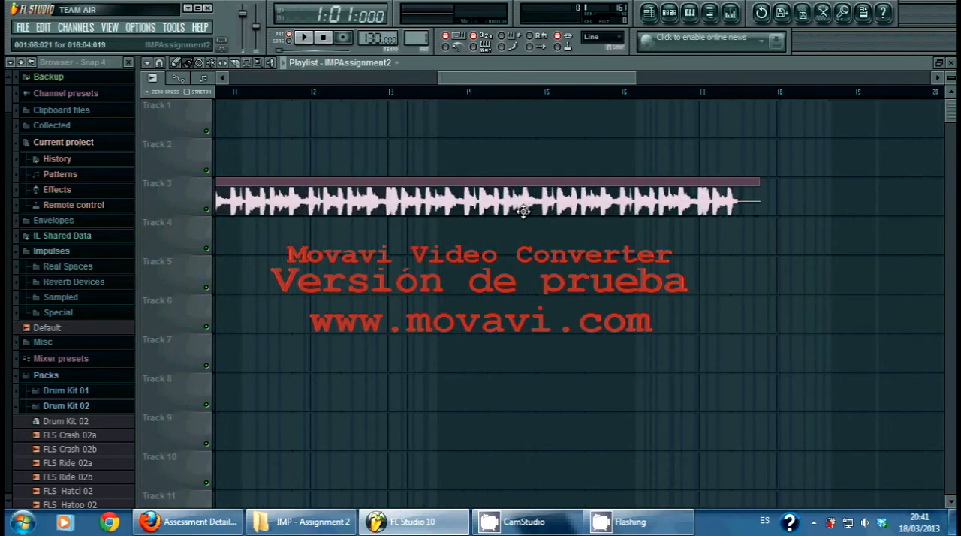
pyautogui.scroll(1, 524, 211)
pyautogui.scroll(-2, 524, 211)
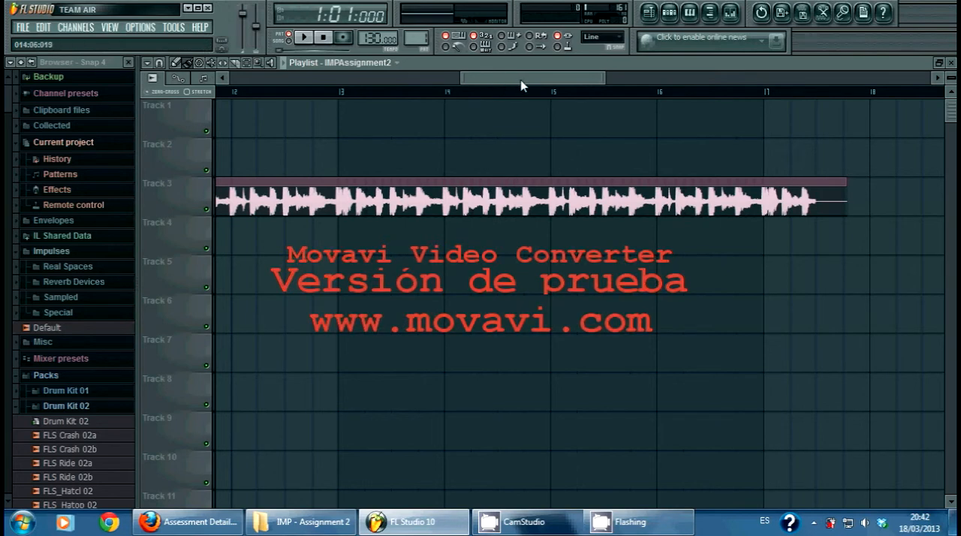
pyautogui.moveTo(521, 81); pyautogui.dragTo(481, 94)
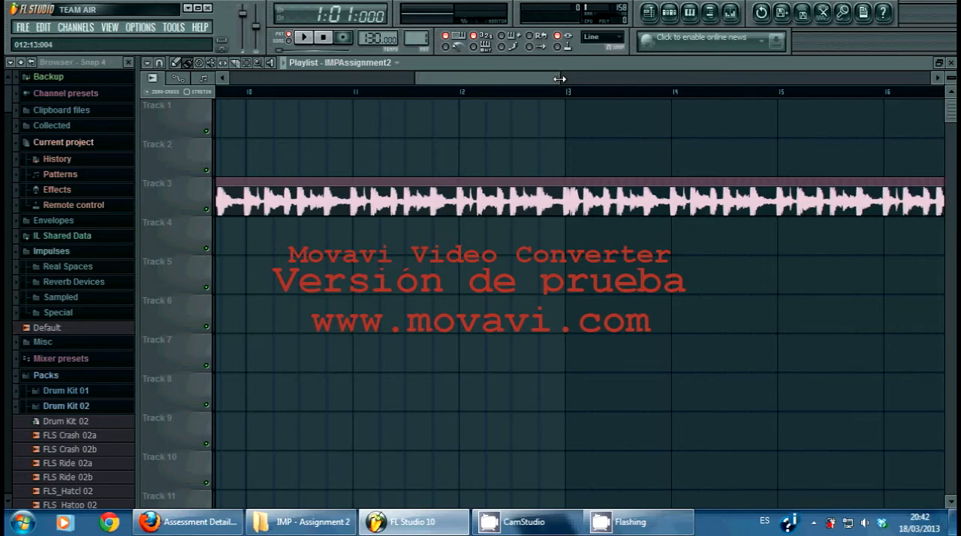
pyautogui.moveTo(559, 79)
pyautogui.mouseDown()
pyautogui.moveTo(832, 83)
pyautogui.moveTo(569, 82)
pyautogui.mouseUp()
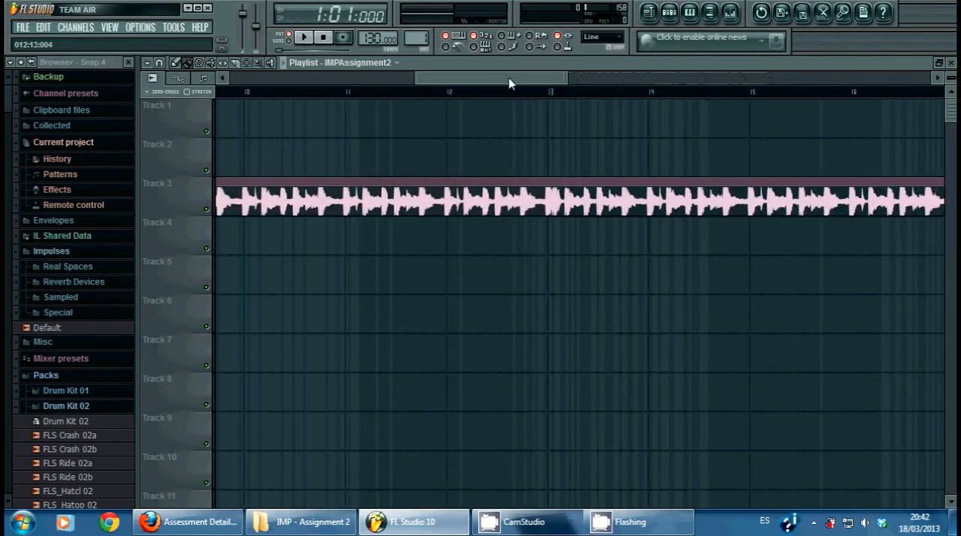
pyautogui.moveTo(418, 81); pyautogui.dragTo(485, 88)
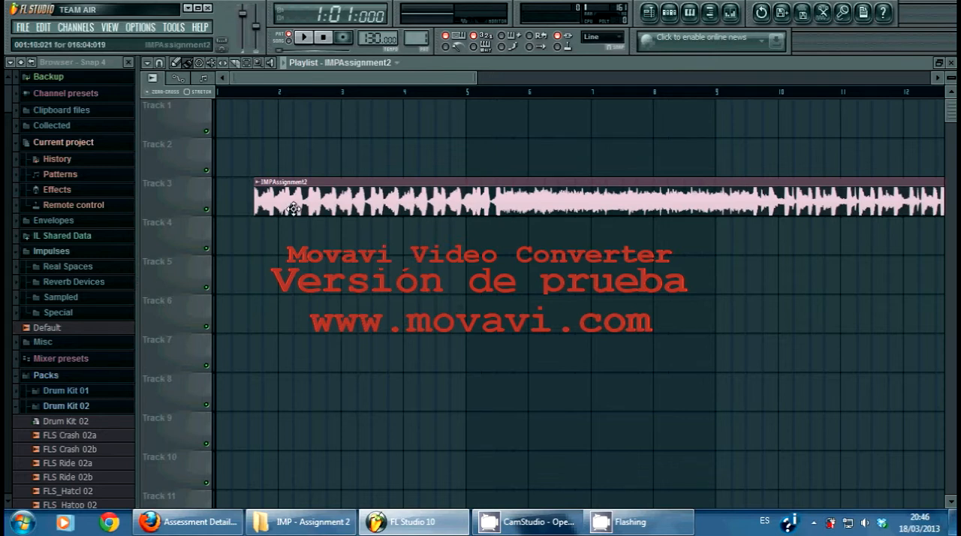
# Step: Rename the IMPAssignment2 clip on Track 3 as sample1 and change its color to dark red
pyautogui.click(259, 188)
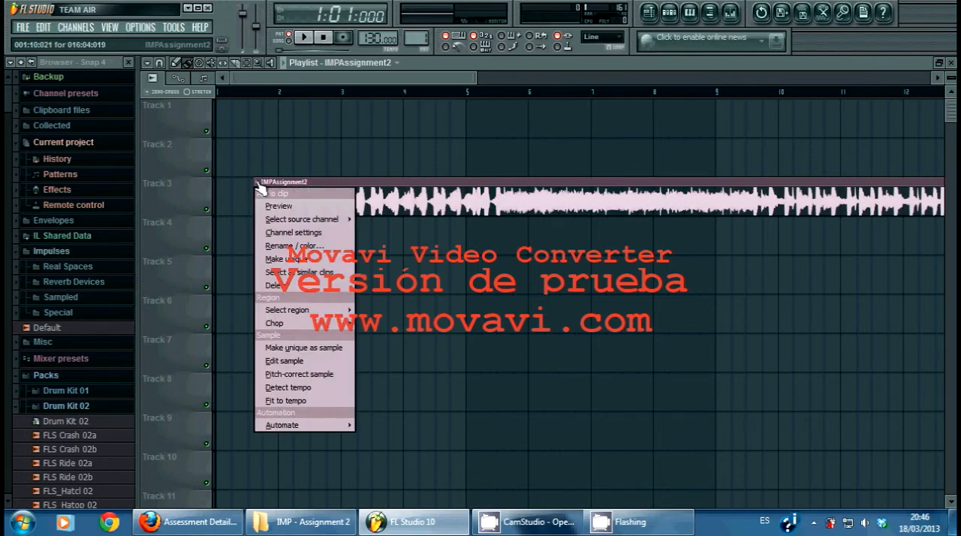
pyautogui.click(295, 246)
pyautogui.moveTo(477, 254); pyautogui.dragTo(502, 261)
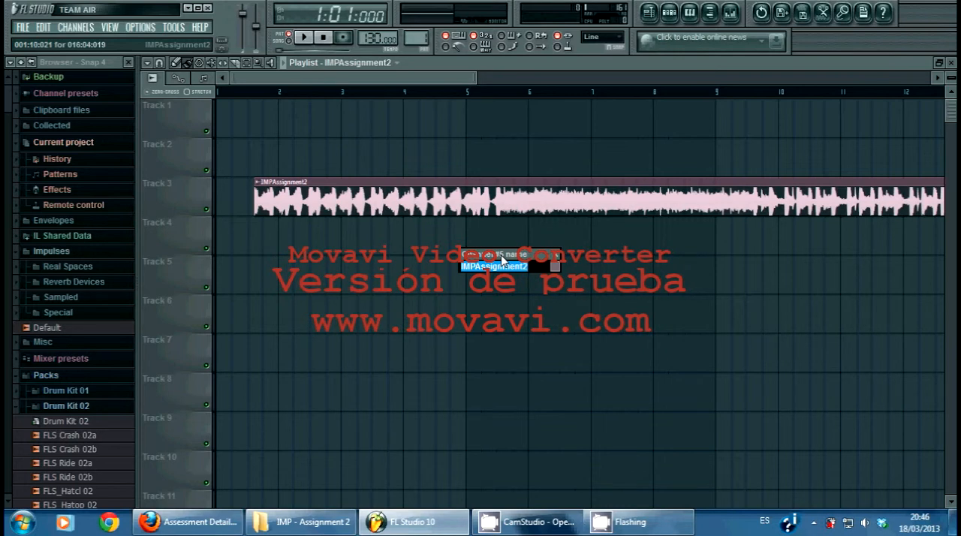
pyautogui.write('sample1')
pyautogui.click(555, 266)
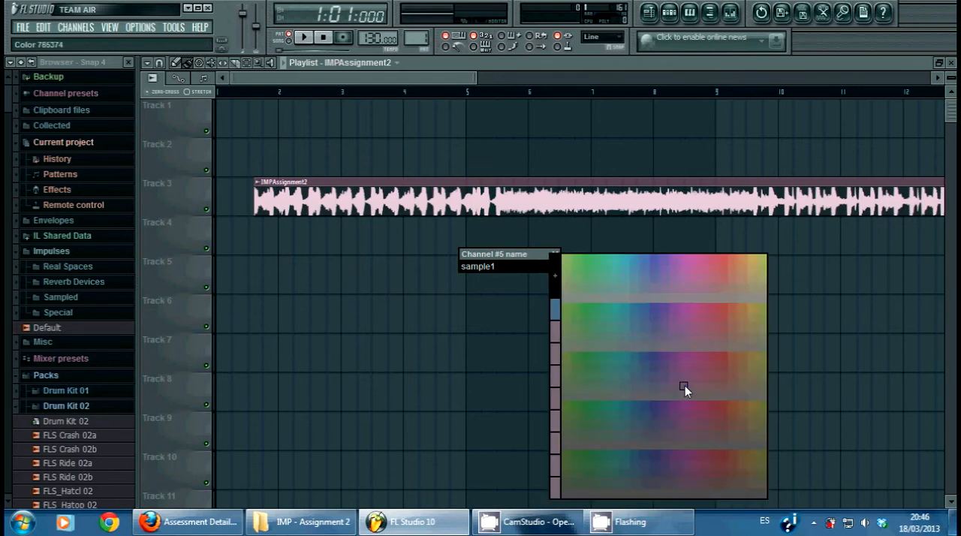
pyautogui.click(725, 414)
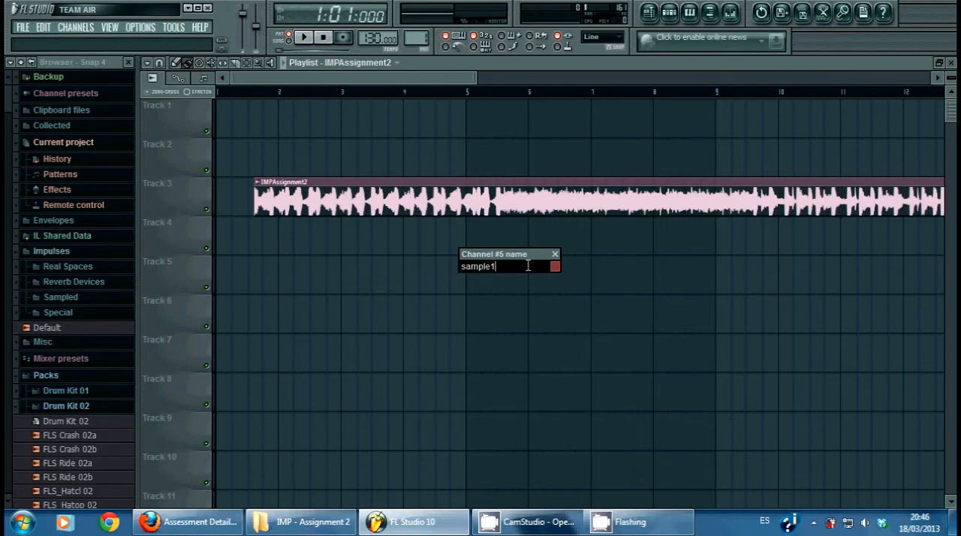
pyautogui.press('Return')
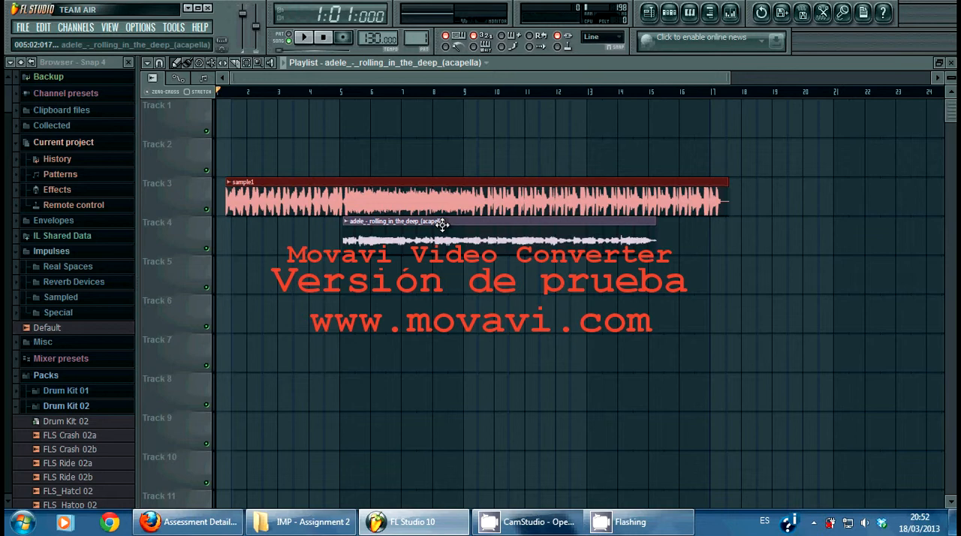
# Step: Create a crossfade automation from the sample1 clip to the adele_-_rolling_in_the_deep_(acapella) clip
pyautogui.click(230, 184)
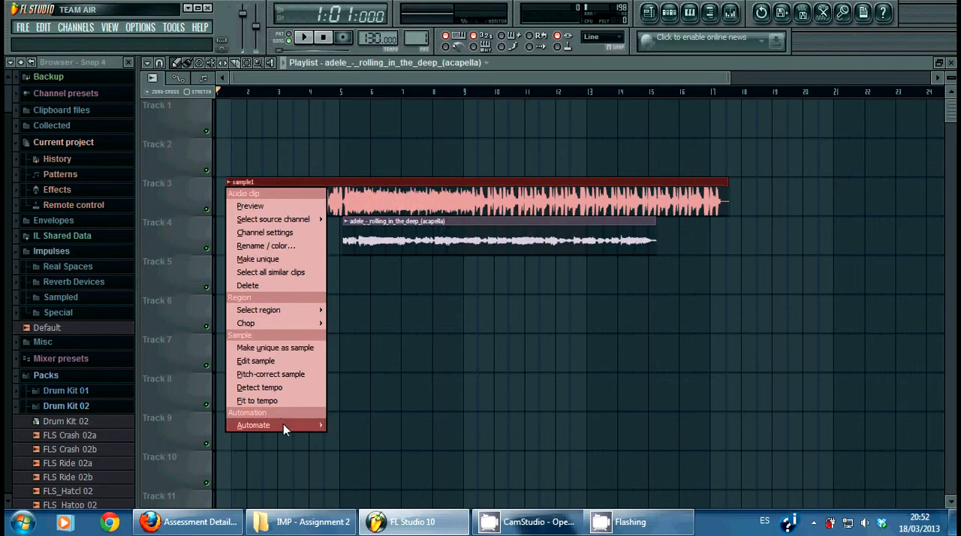
pyautogui.moveTo(280, 425)
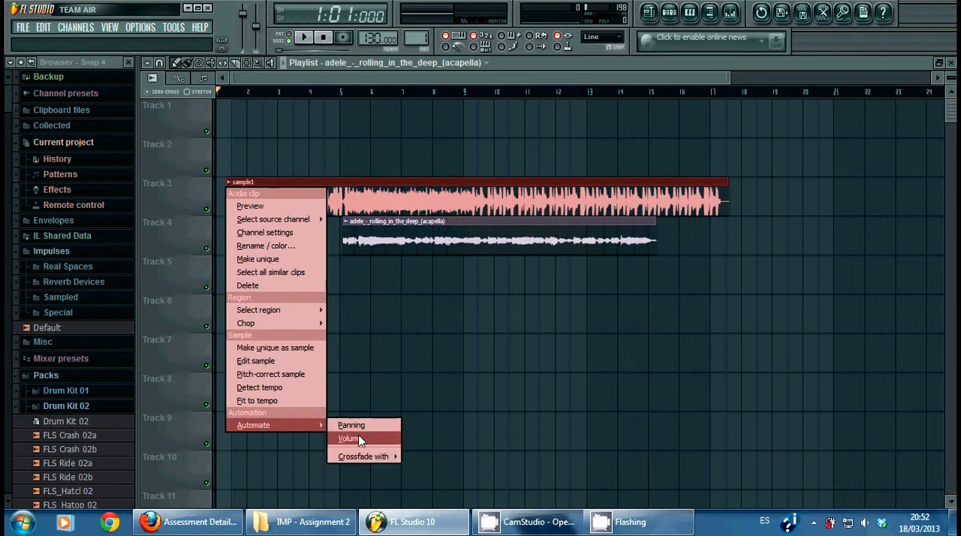
pyautogui.moveTo(371, 456)
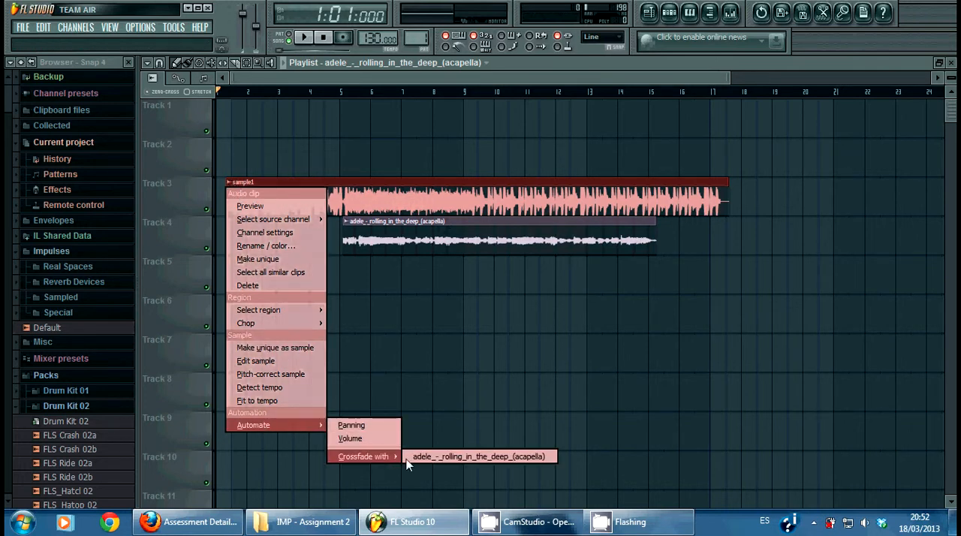
pyautogui.click(446, 459)
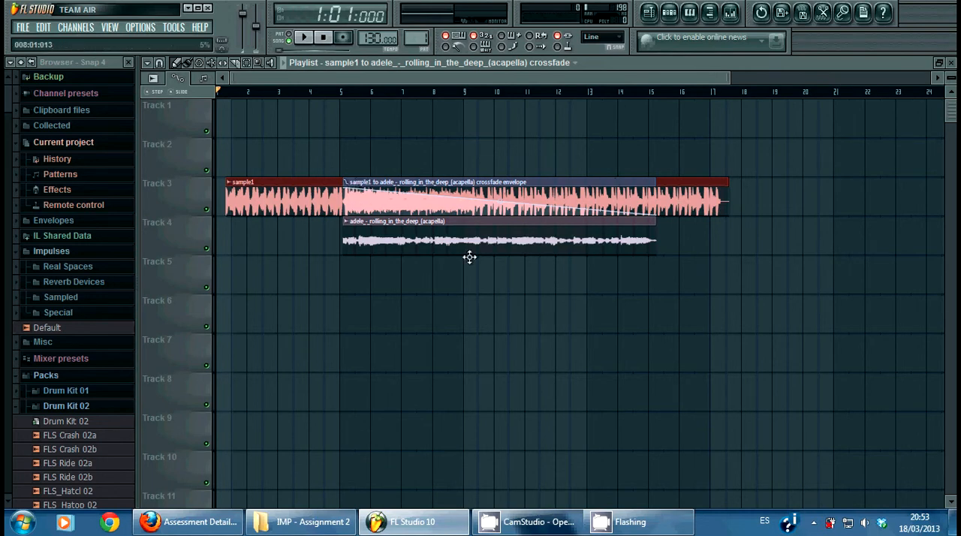
pyautogui.moveTo(518, 525)
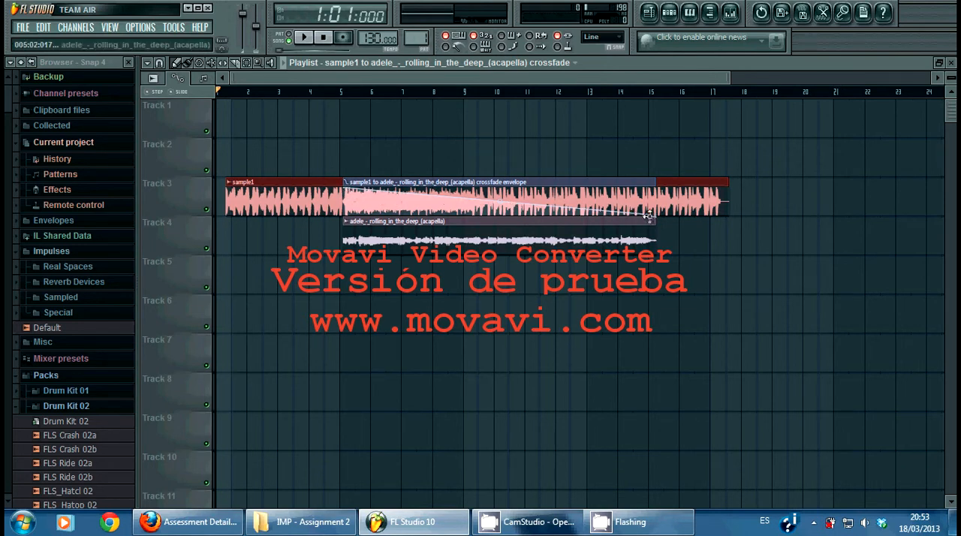
# Step: Bend the crossfade envelope on Track 3 into a downward curve, and play the song from just before bar 5 to bar 14
pyautogui.click(336, 92)
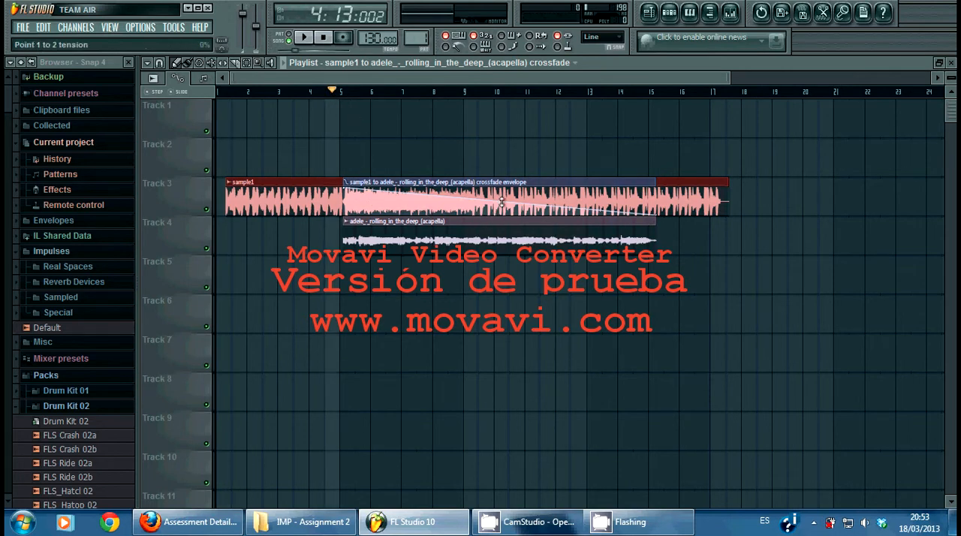
pyautogui.moveTo(501, 202); pyautogui.dragTo(499, 210)
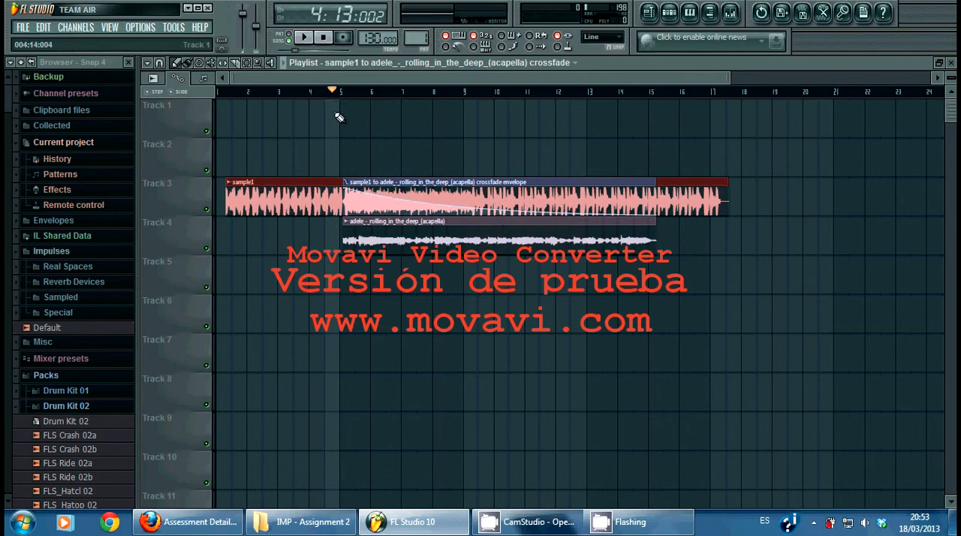
pyautogui.click(304, 38)
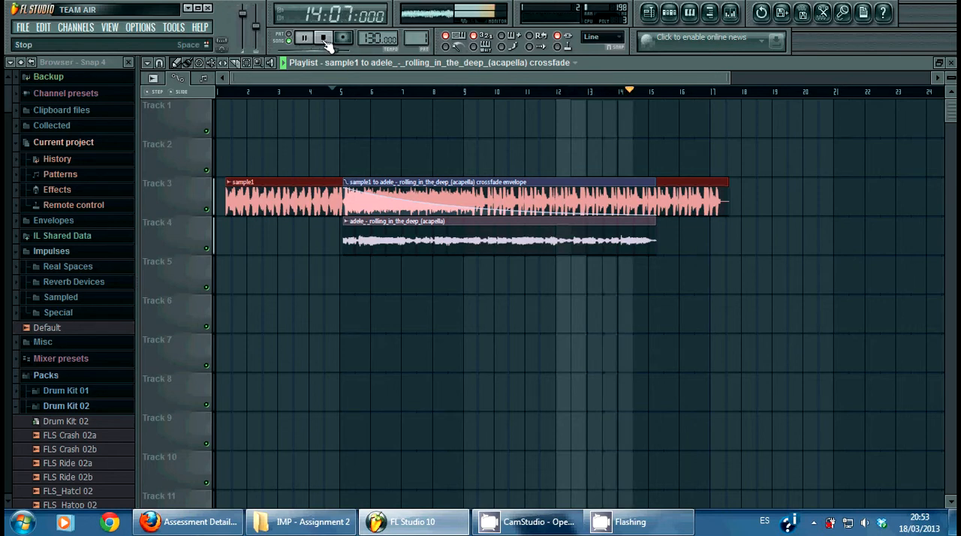
pyautogui.click(324, 39)
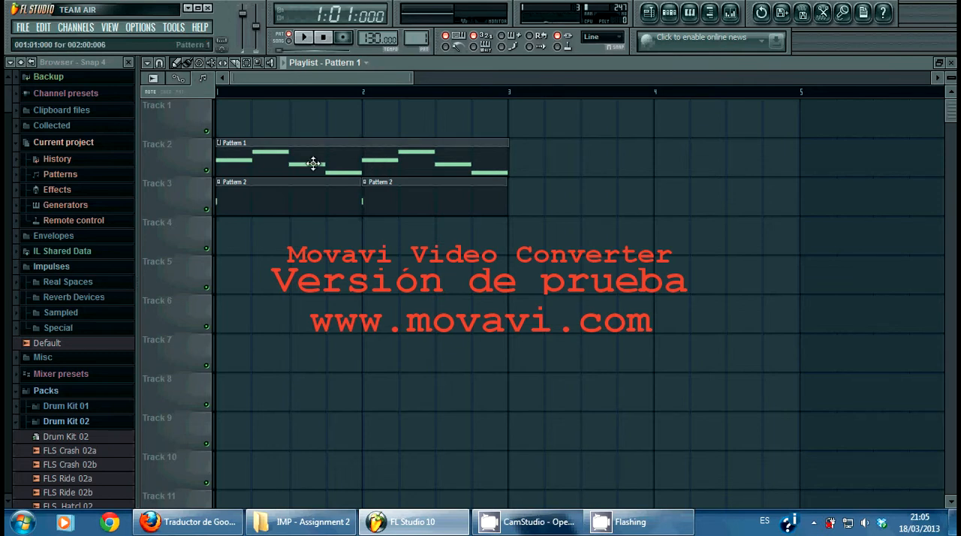
# Step: Show the step sequencer and play Pattern 1 and Pattern 2 separately in pattern mode
pyautogui.click(674, 18)
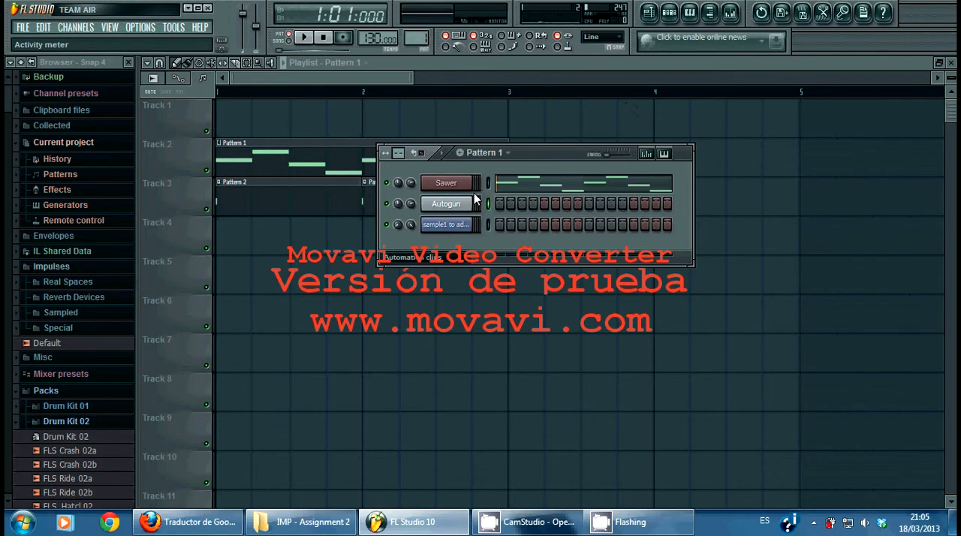
pyautogui.press('space')
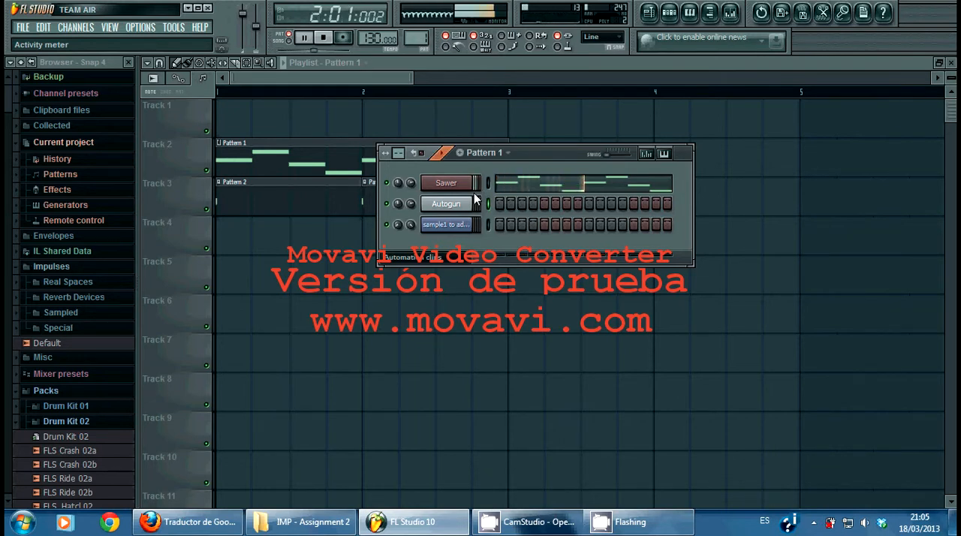
pyautogui.press('space')
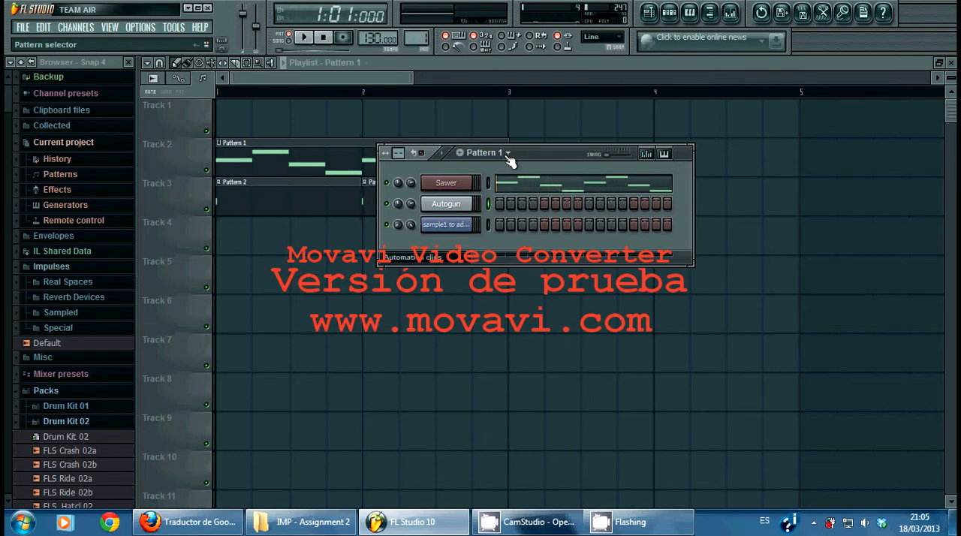
pyautogui.scroll(-1, 509, 162)
pyautogui.press('space')
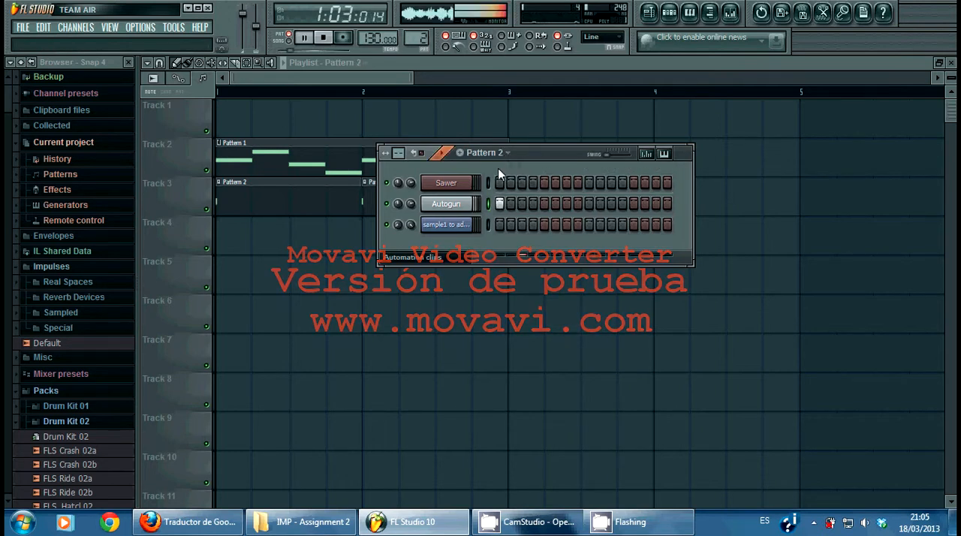
pyautogui.press('space')
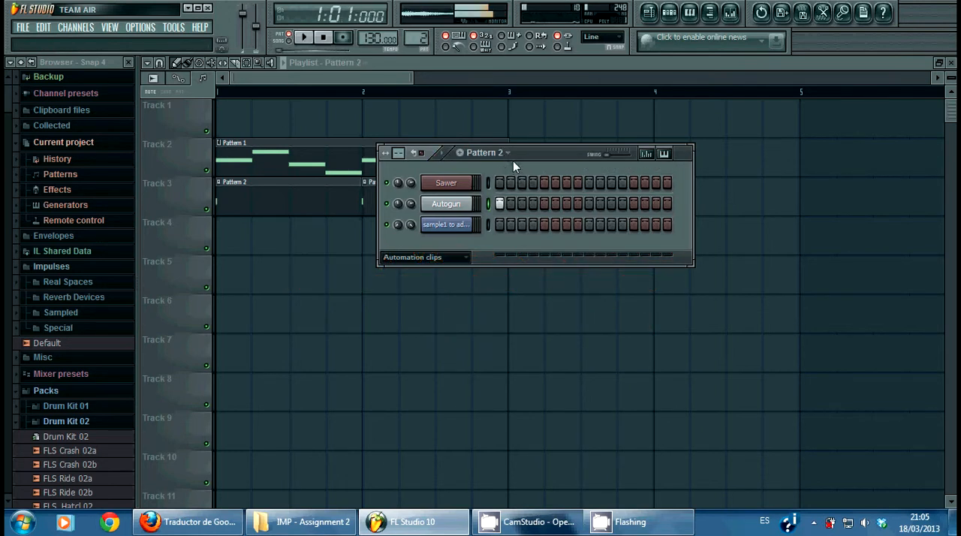
# Step: Play the Pattern 1 and Pattern 2 clips together in song mode from bar 1, and stop playback
pyautogui.click(305, 61)
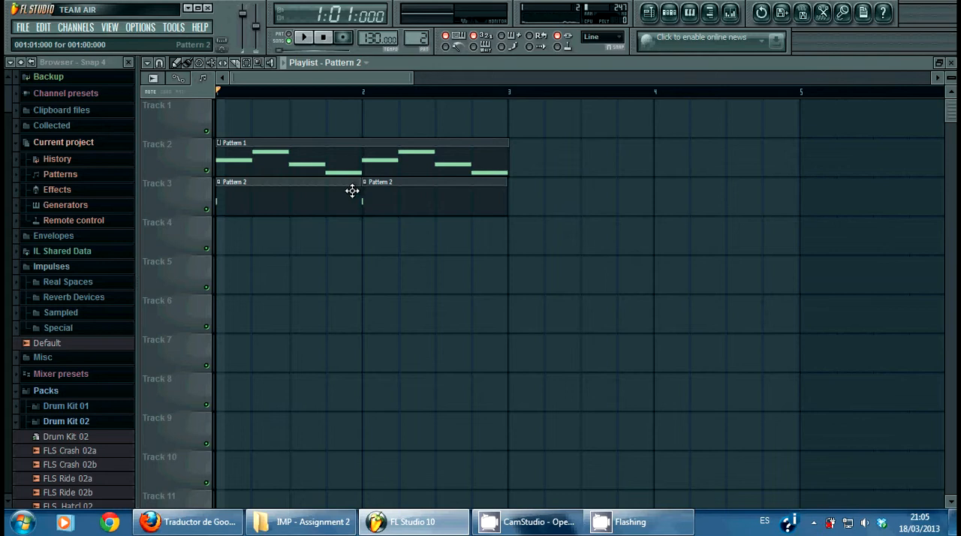
pyautogui.click(304, 38)
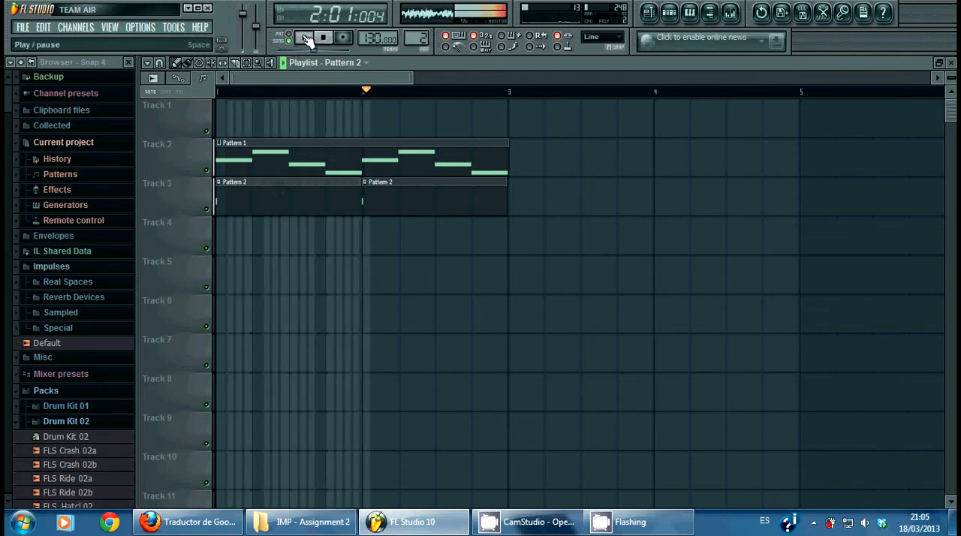
pyautogui.click(305, 38)
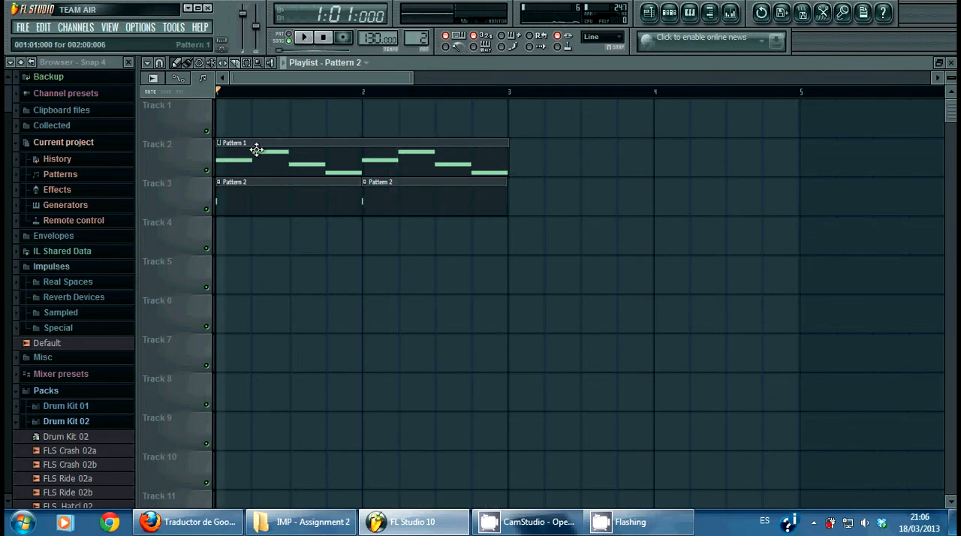
# Step: Select the Pattern 1 and Pattern 2 clips on Tracks 2 and 3 and combine them with Merge similar pattern clips
pyautogui.click(250, 64)
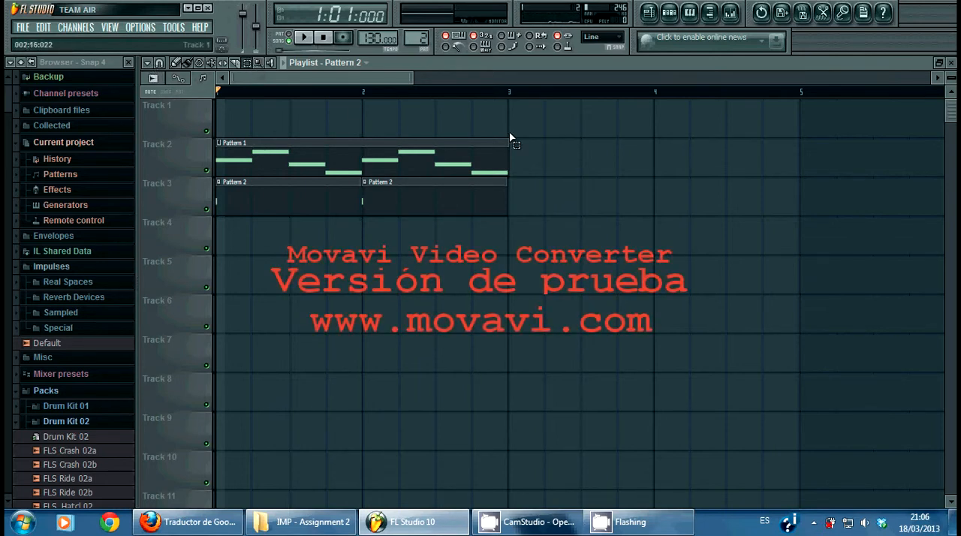
pyautogui.moveTo(520, 142); pyautogui.dragTo(225, 200)
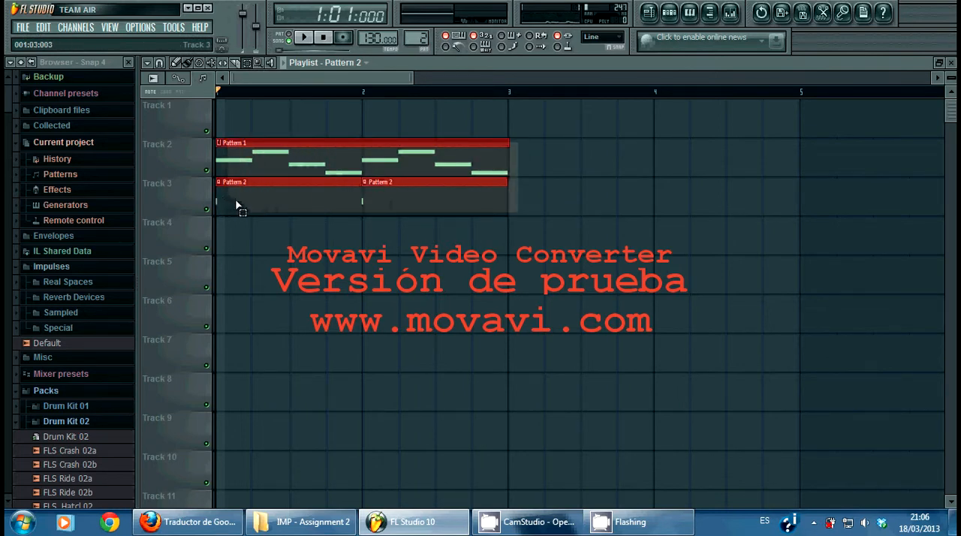
pyautogui.click(149, 64)
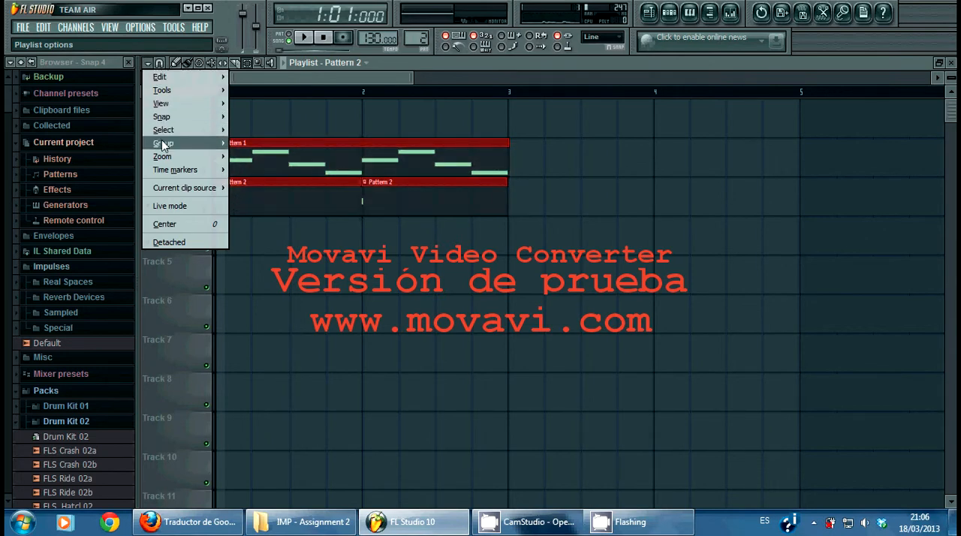
pyautogui.moveTo(167, 133)
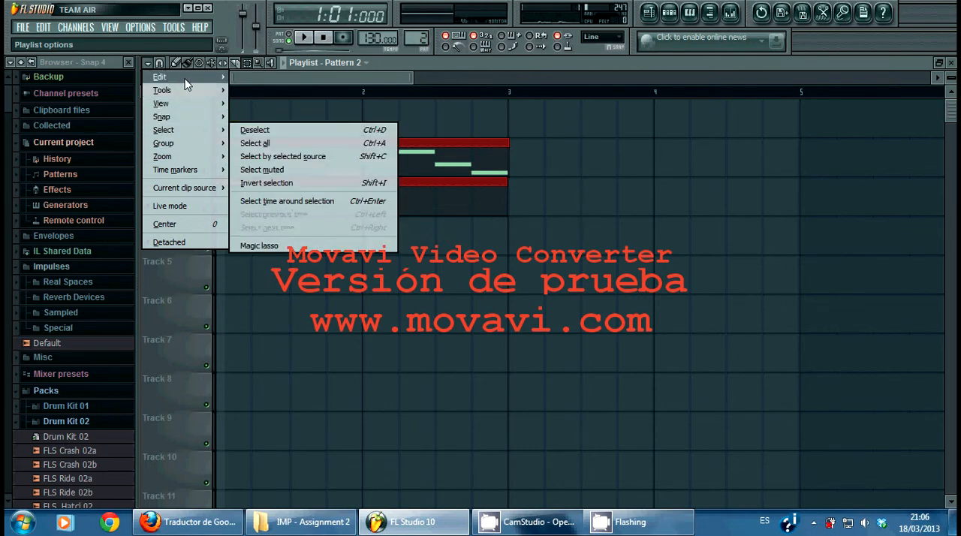
pyautogui.moveTo(187, 85)
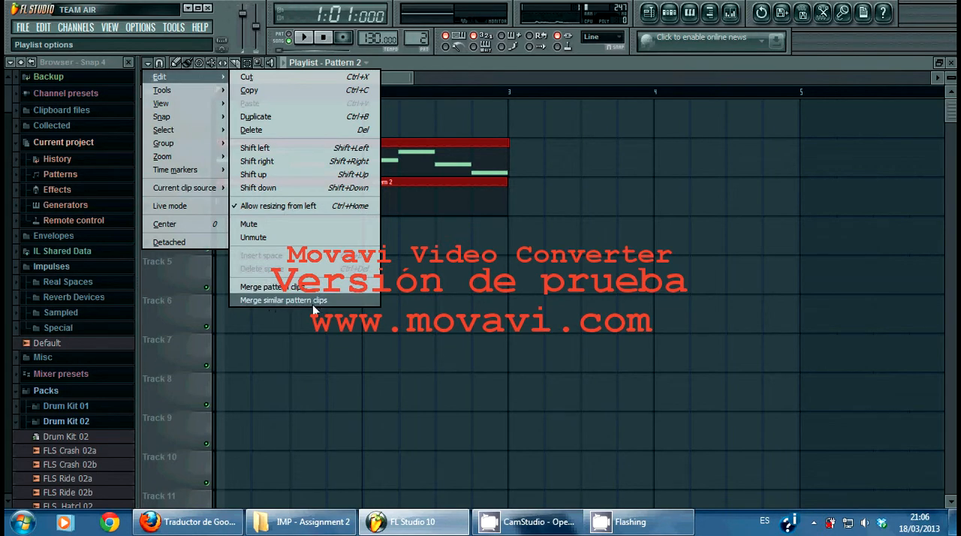
pyautogui.click(307, 301)
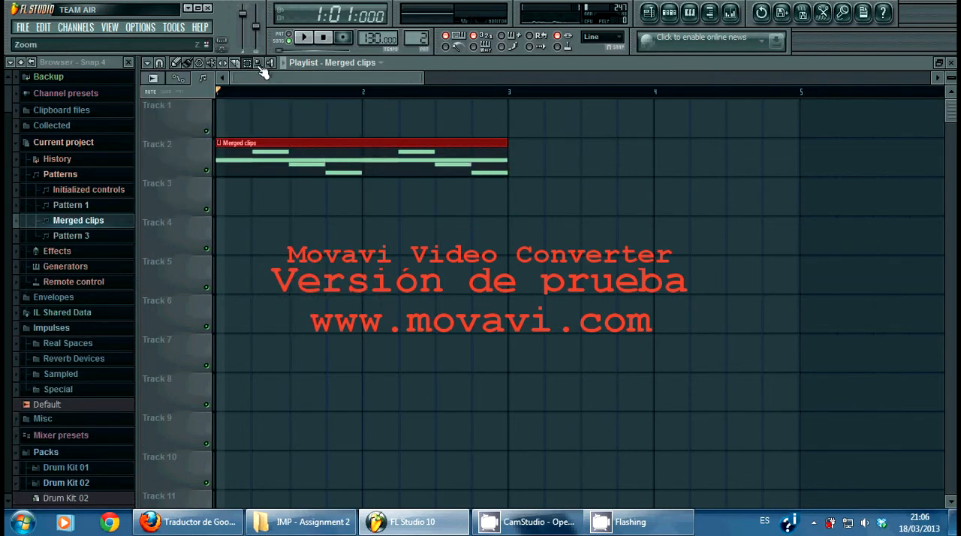
# Step: Move the merged pattern clip down to Track 3, keeping its start at bar 1, and play it nearly to bar 3
pyautogui.moveTo(325, 142); pyautogui.dragTo(295, 181)
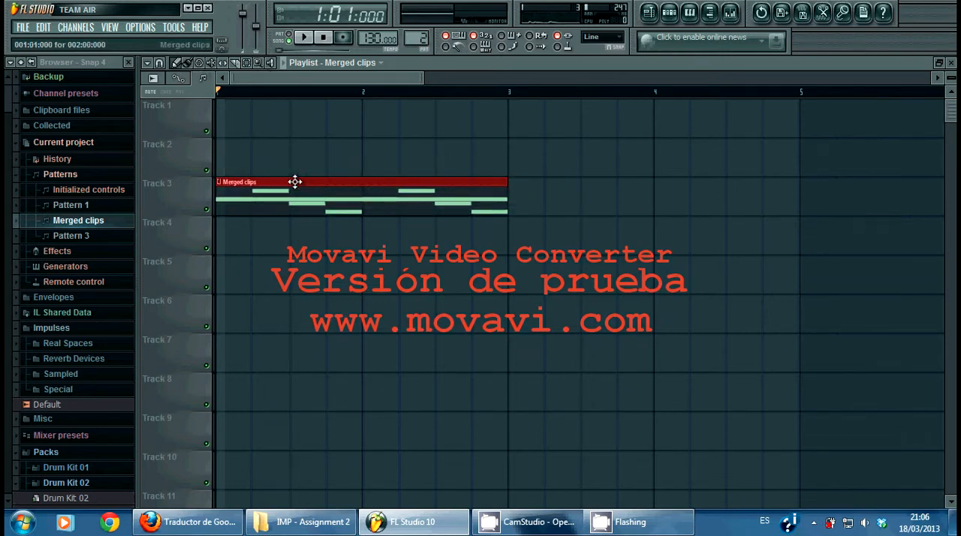
pyautogui.click(305, 39)
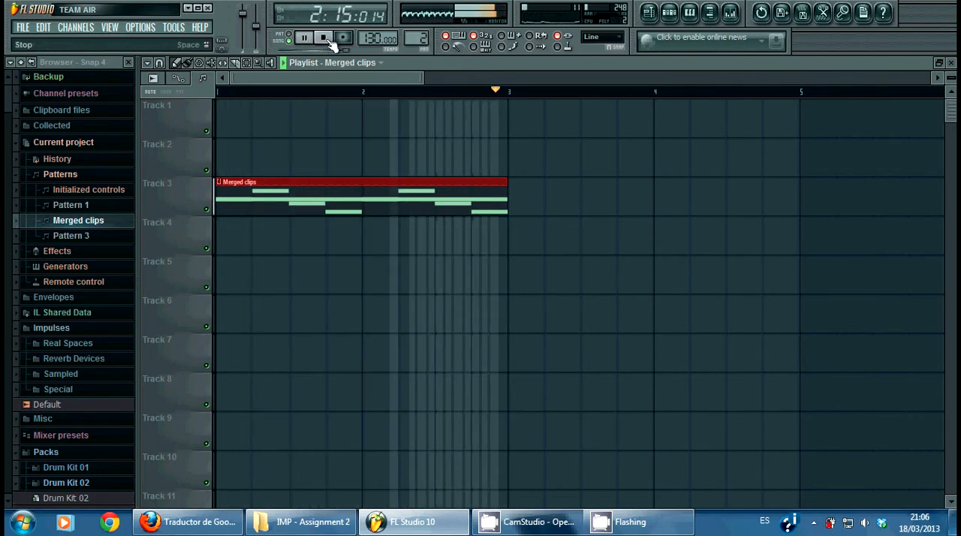
pyautogui.click(329, 41)
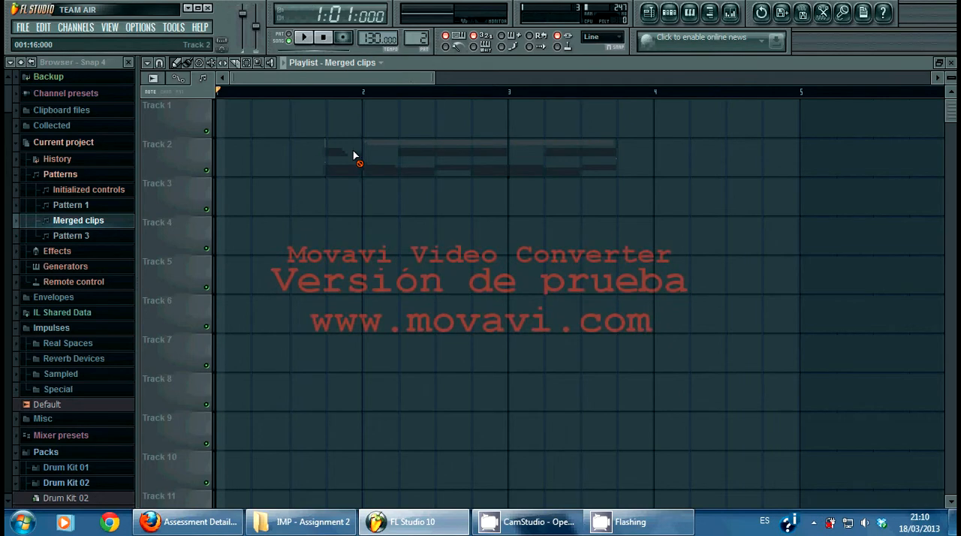